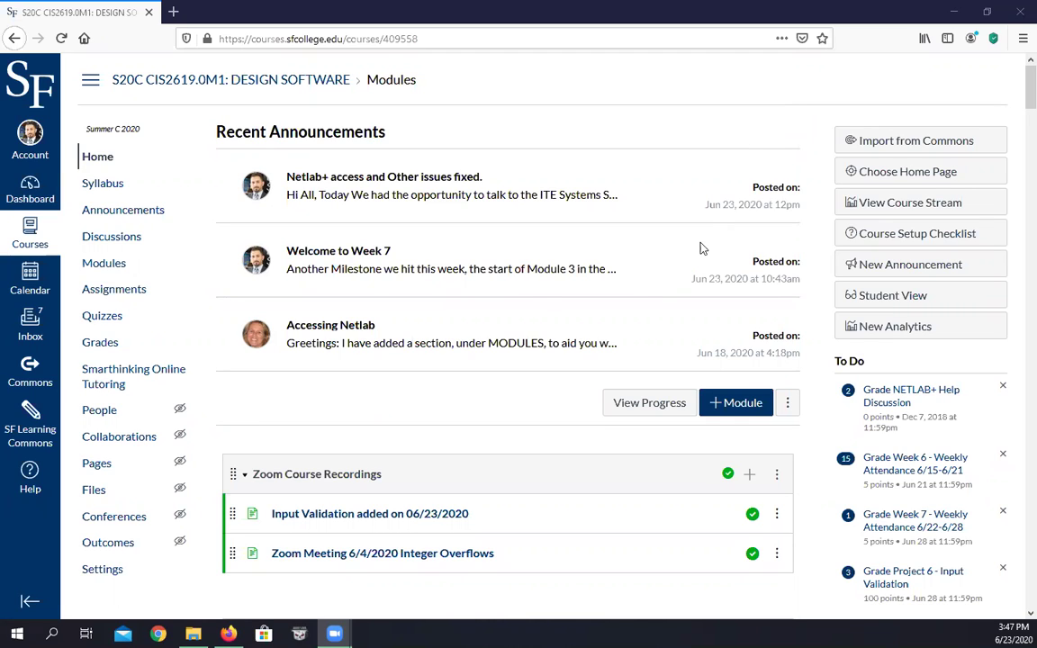
# Scroll the Canvas course home page down to the Accessing NetLab module.
pyautogui.scroll(-3, 519, 297)
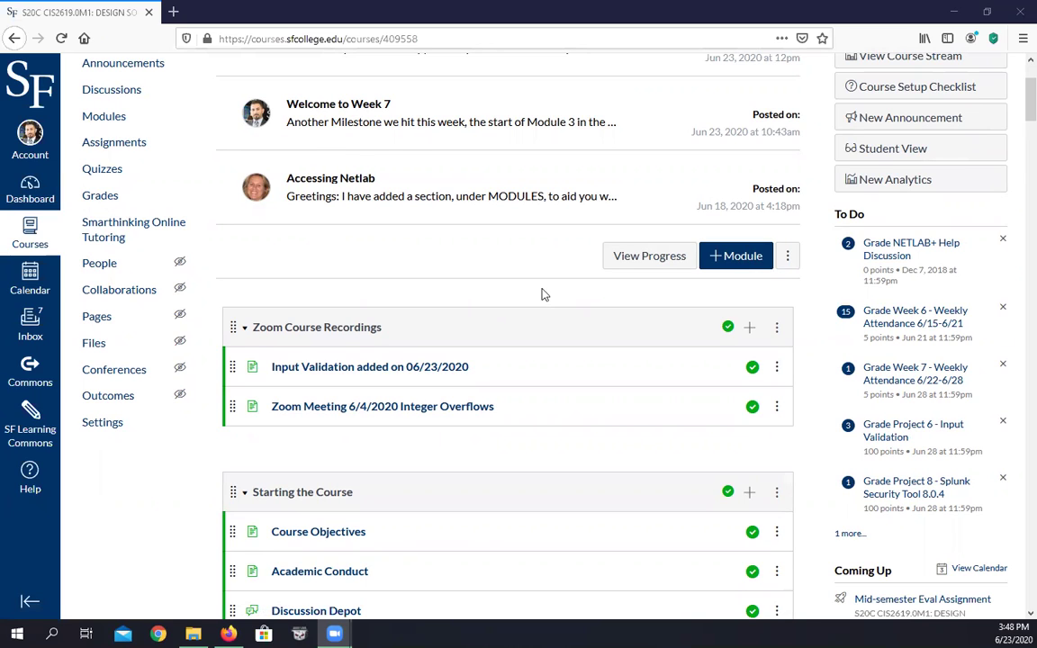
pyautogui.scroll(-4, 532, 352)
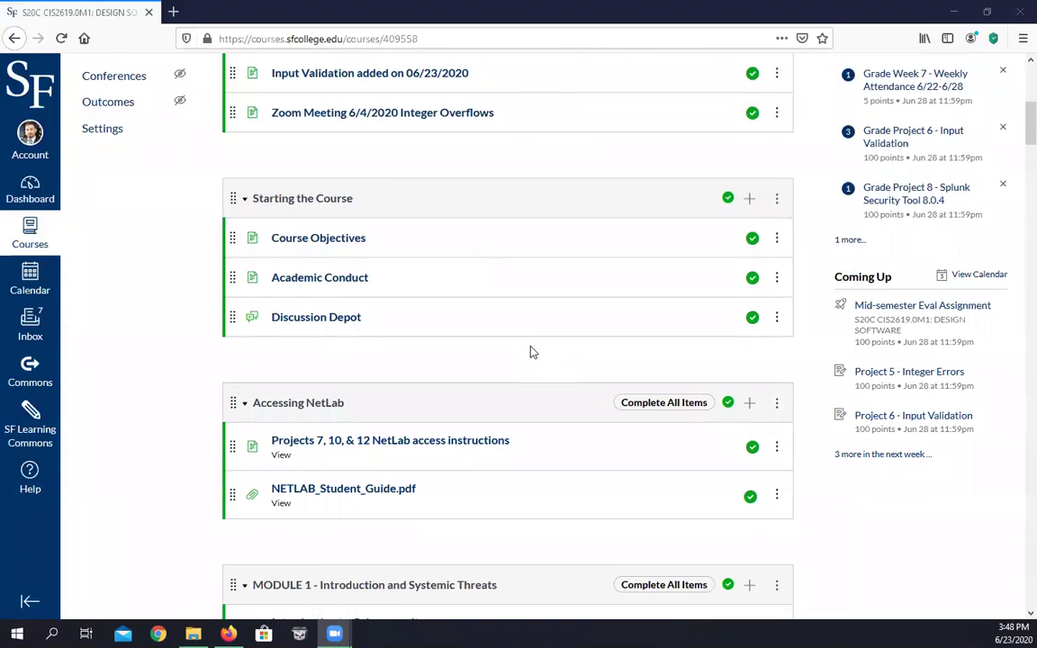
pyautogui.scroll(-3, 532, 352)
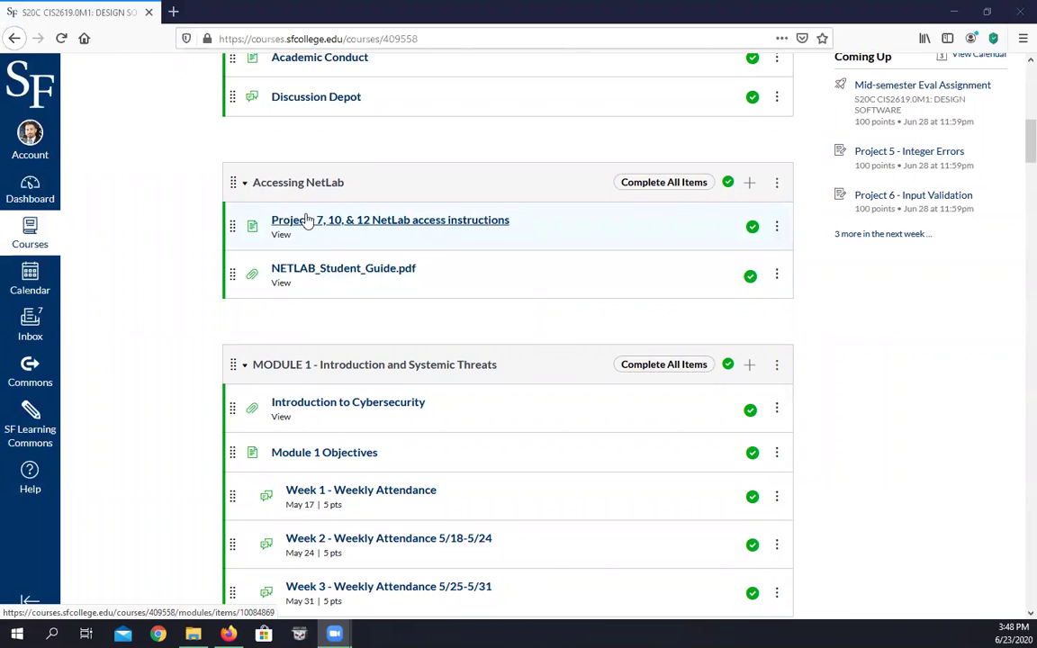
# Open the 'Projects 7, 10, & 12 NetLab access instructions' page and scroll through its login details.
pyautogui.click(348, 233)
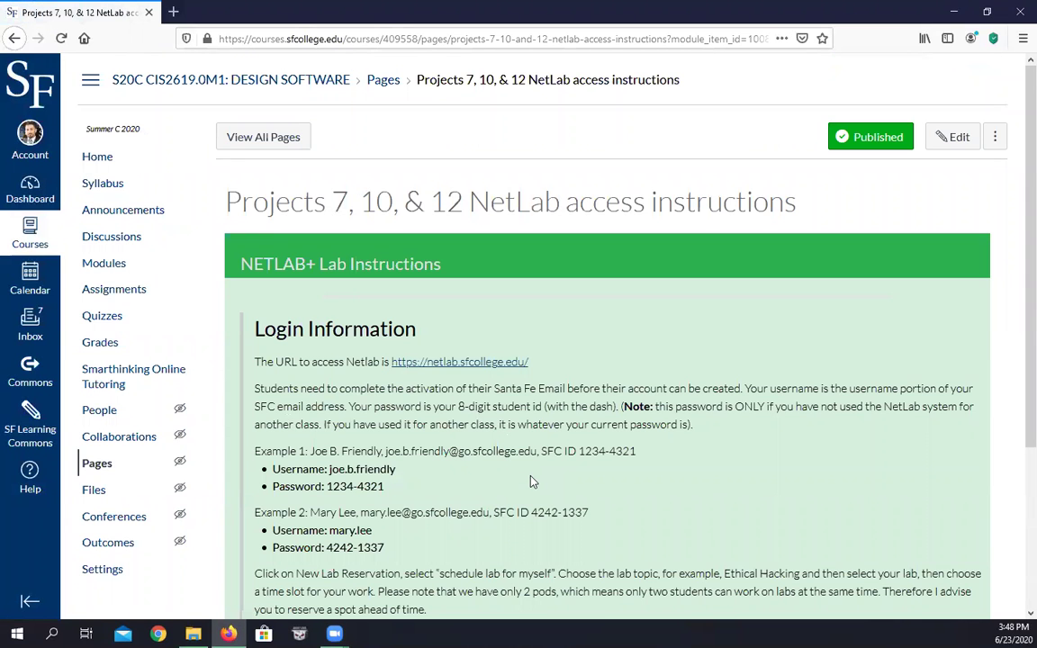
pyautogui.scroll(-3, 531, 482)
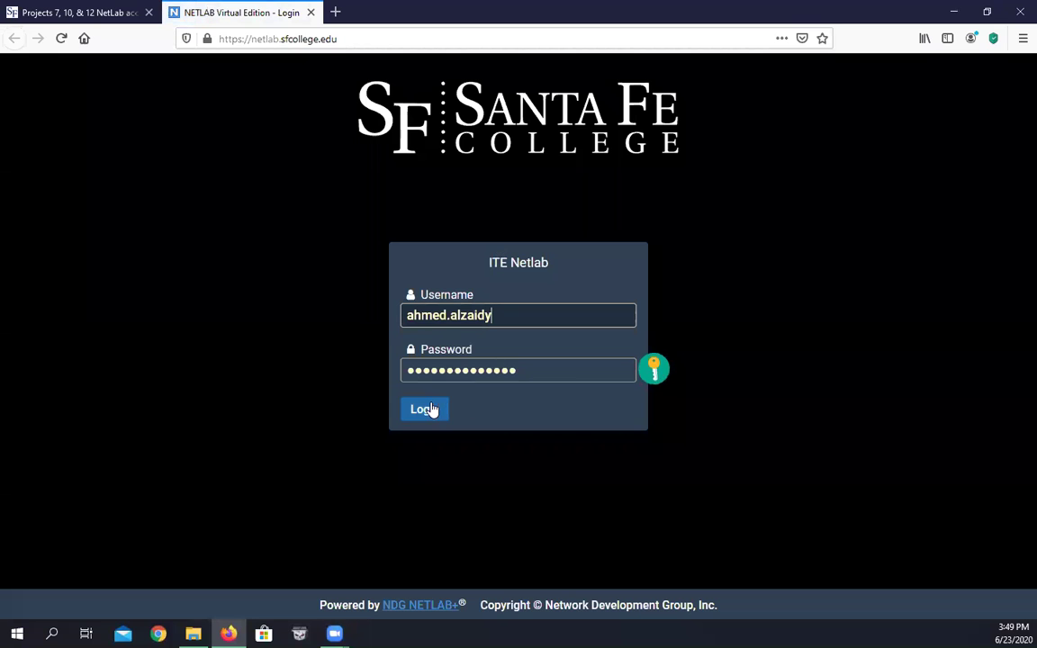
# Log in to NETLAB+ with the entered username and password.
pyautogui.click(425, 410)
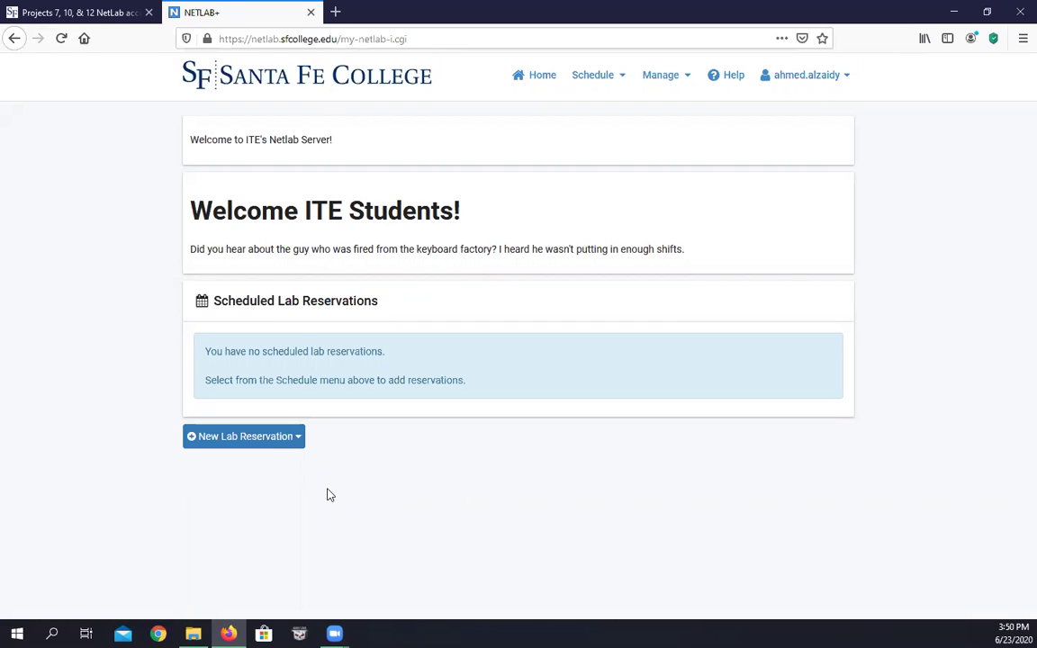
# Choose New Lab Reservation > Schedule Lab for Myself to reach the course topic list.
pyautogui.click(269, 447)
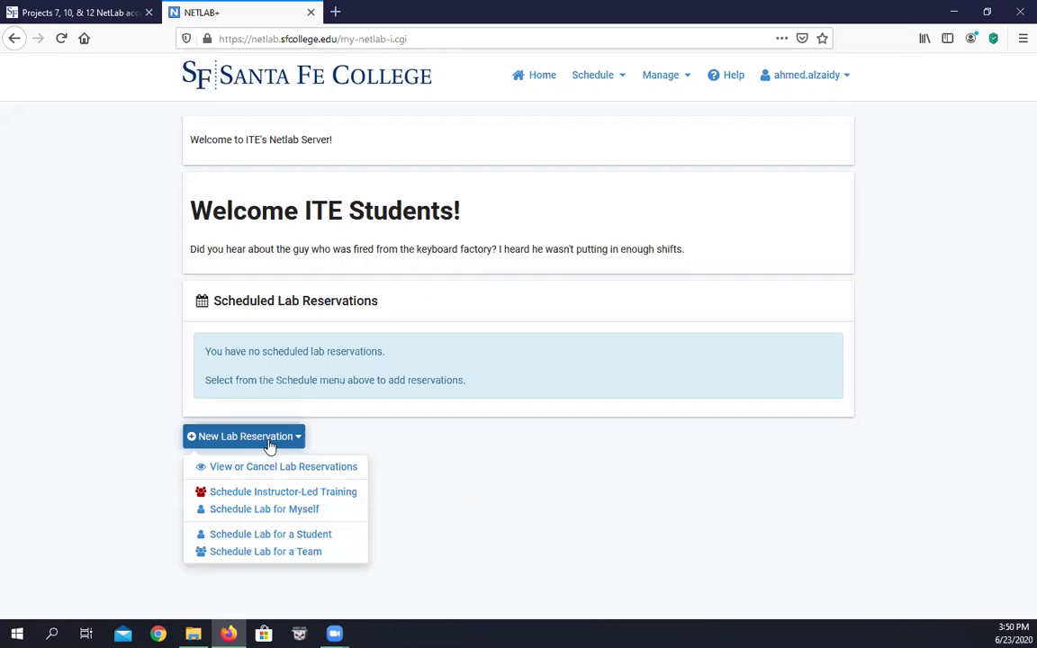
pyautogui.click(248, 511)
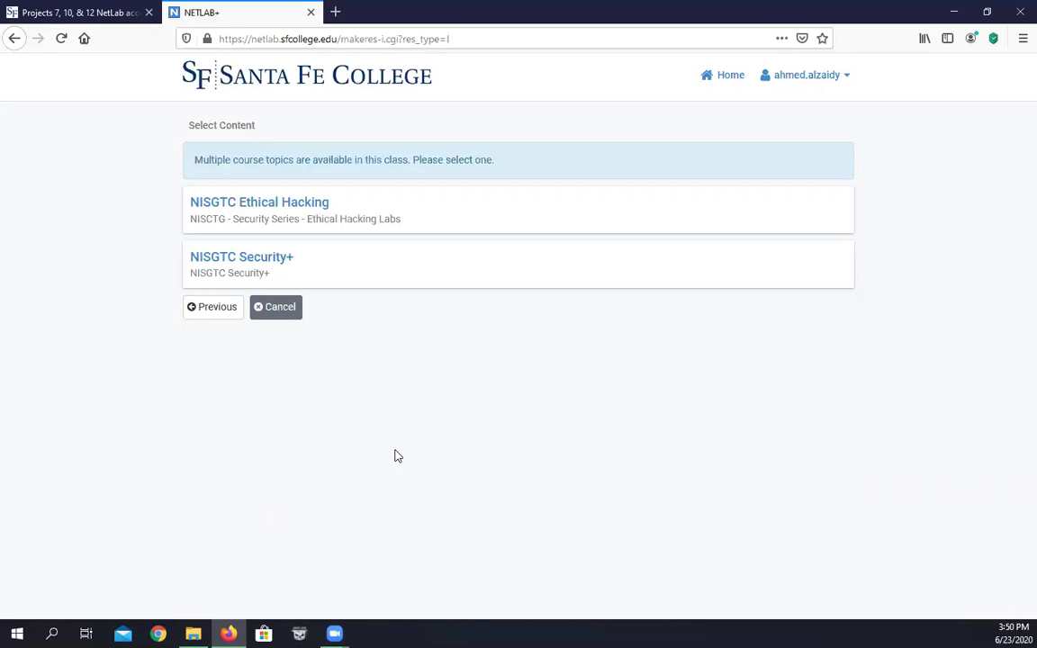
# Pick NISGTC Ethical Hacking, then Lab 17: Launching a Buffer Overflow, and pod 1700's 4 PM slot.
pyautogui.click(225, 204)
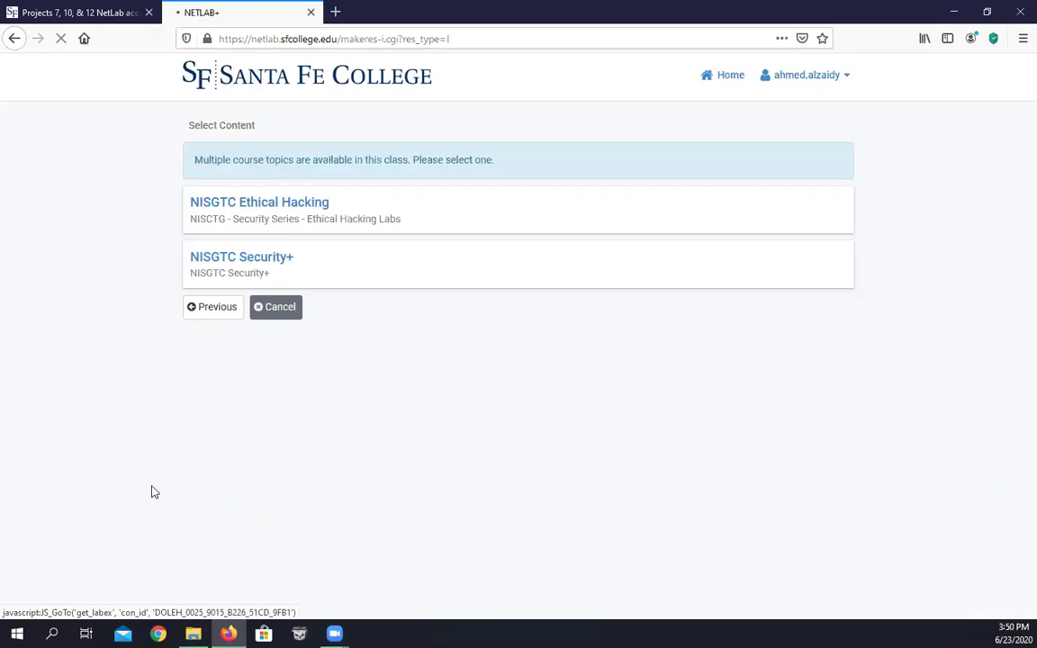
pyautogui.scroll(-5, 135, 445)
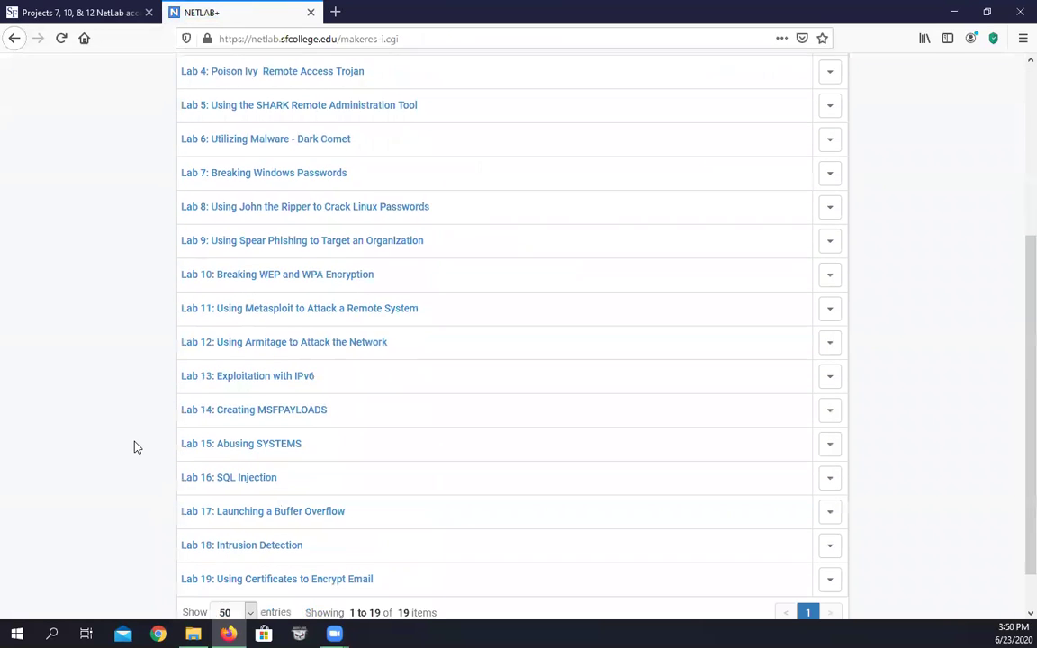
pyautogui.scroll(-1, 135, 445)
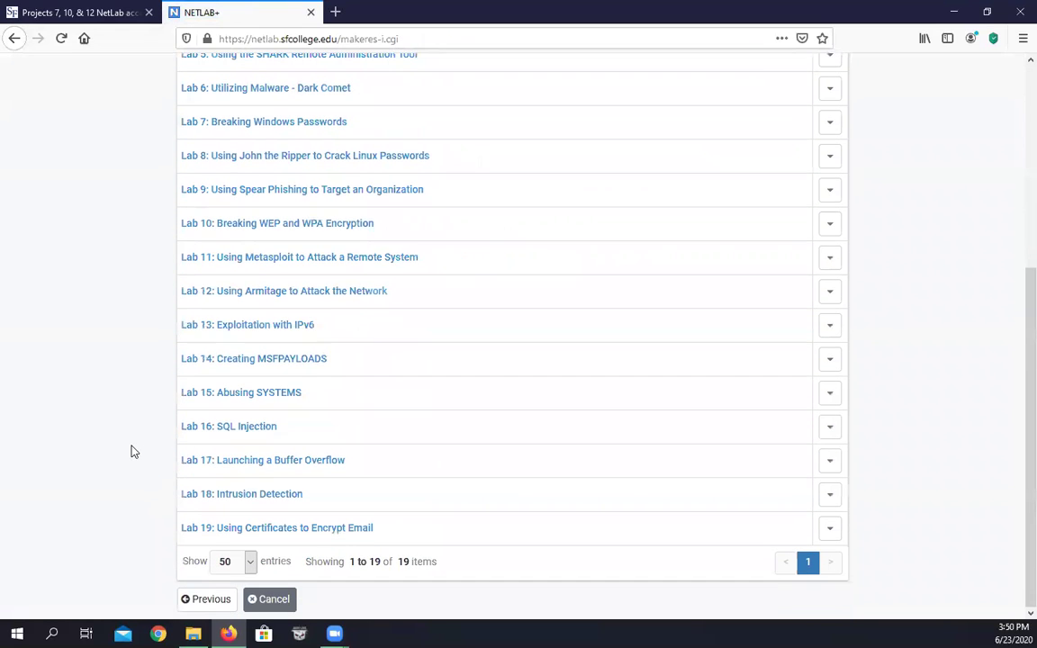
pyautogui.click(245, 465)
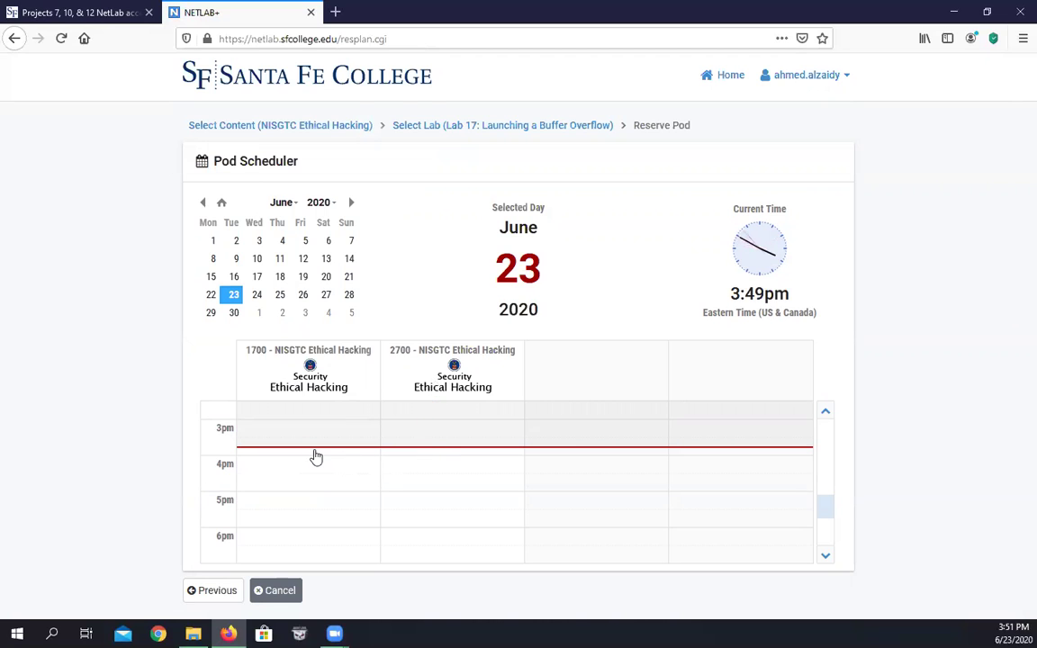
pyautogui.click(316, 456)
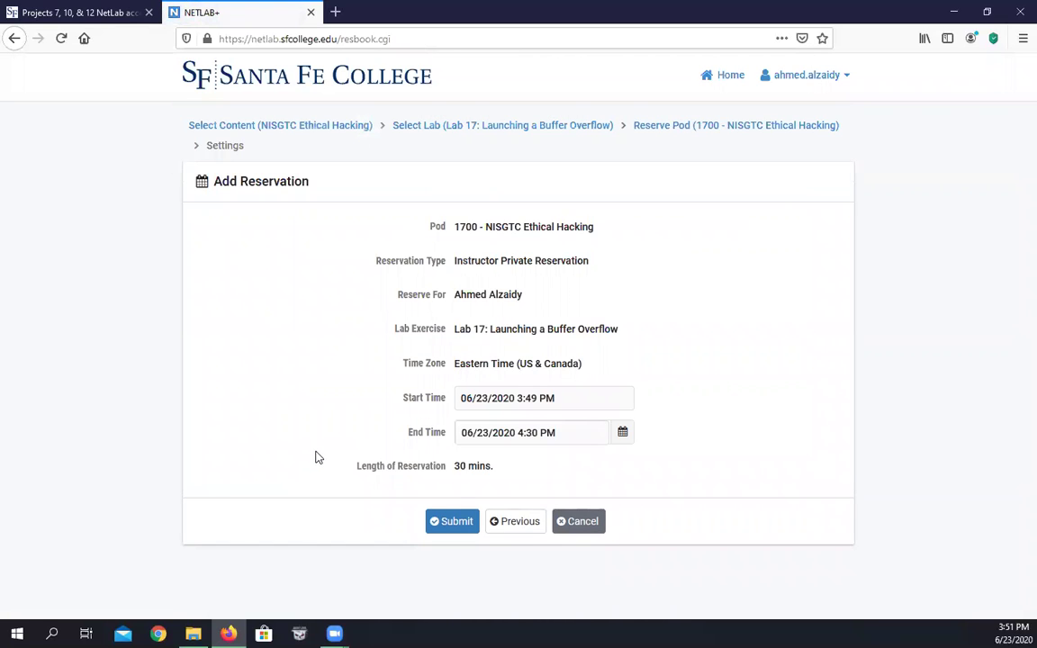
# Cancel the draft reservation, then reselect NISGTC Ethical Hacking Lab 17 via Schedule Lab for Myself.
pyautogui.click(580, 532)
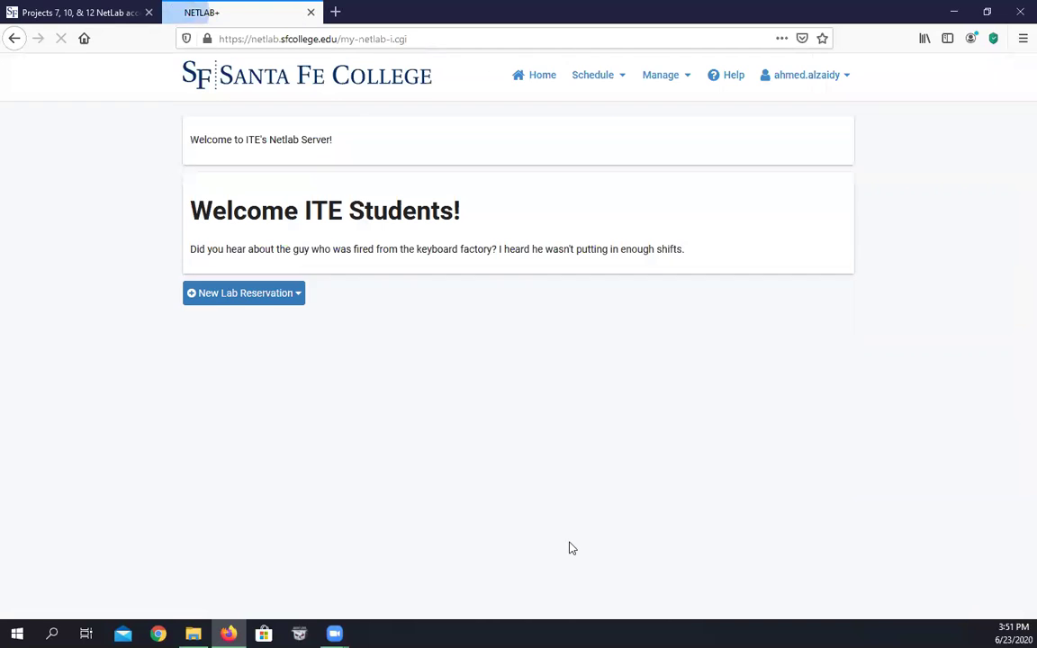
pyautogui.click(270, 439)
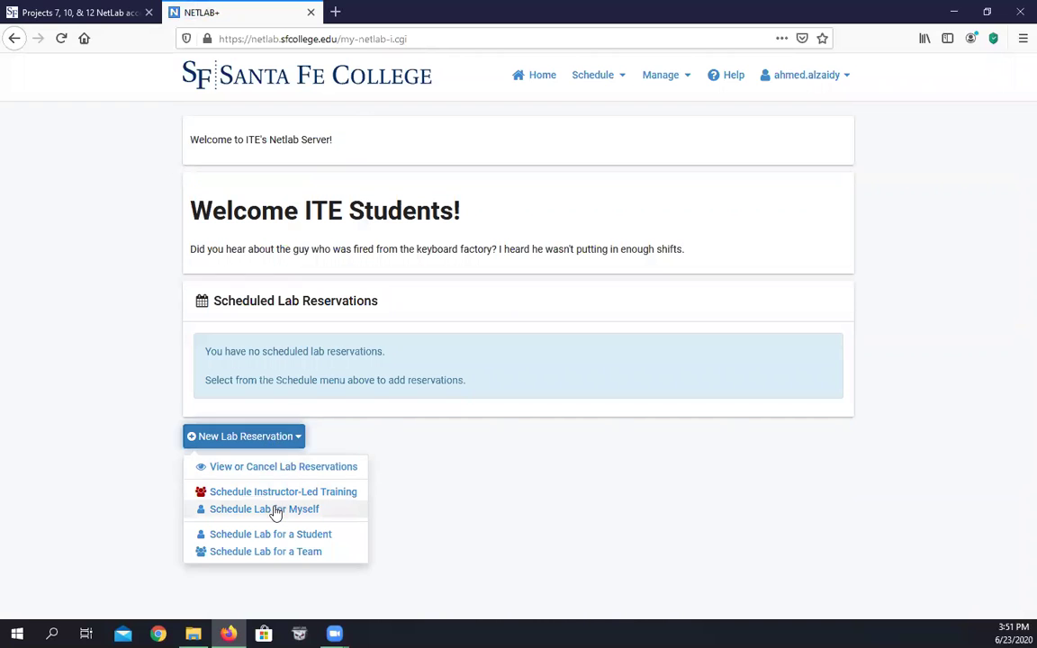
pyautogui.click(275, 510)
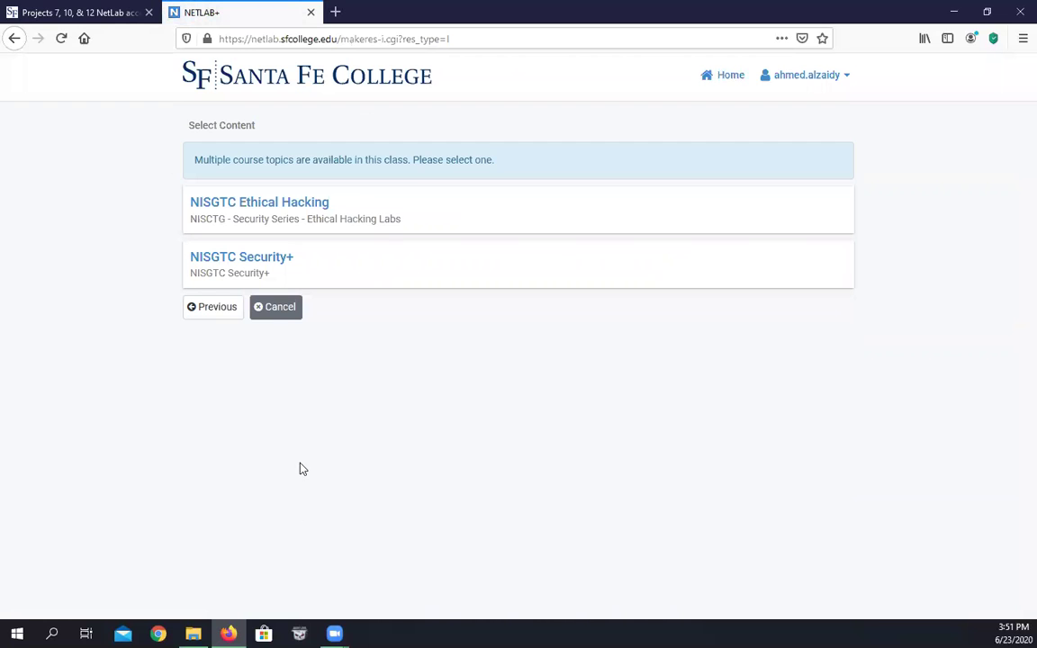
pyautogui.click(283, 206)
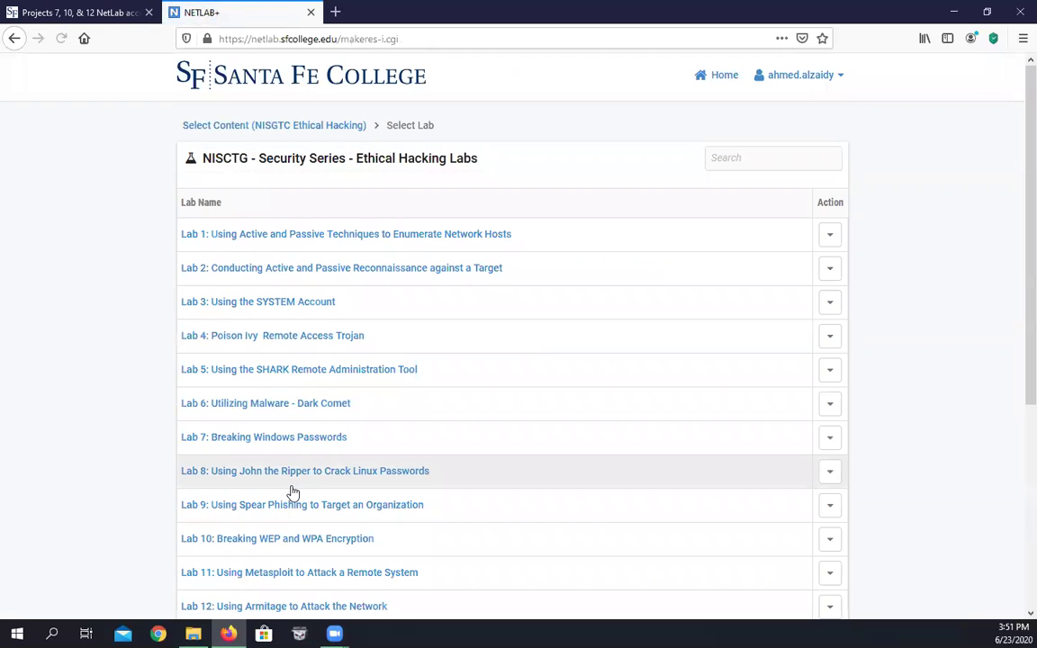
pyautogui.scroll(-3, 270, 468)
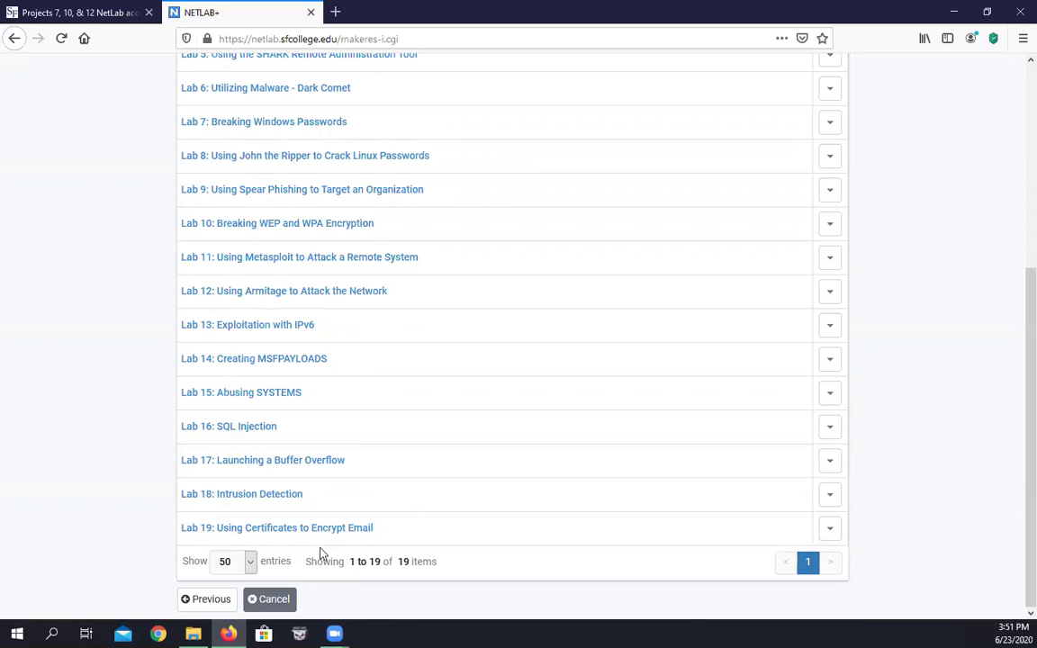
pyautogui.click(221, 461)
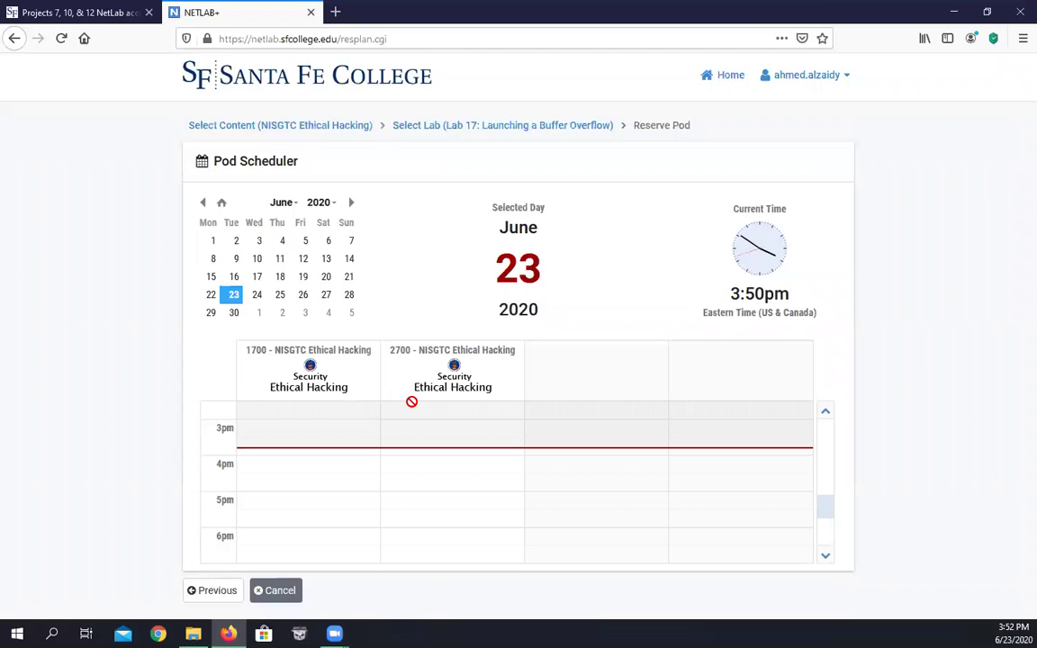
pyautogui.scroll(-1, 413, 423)
pyautogui.scroll(2, 408, 418)
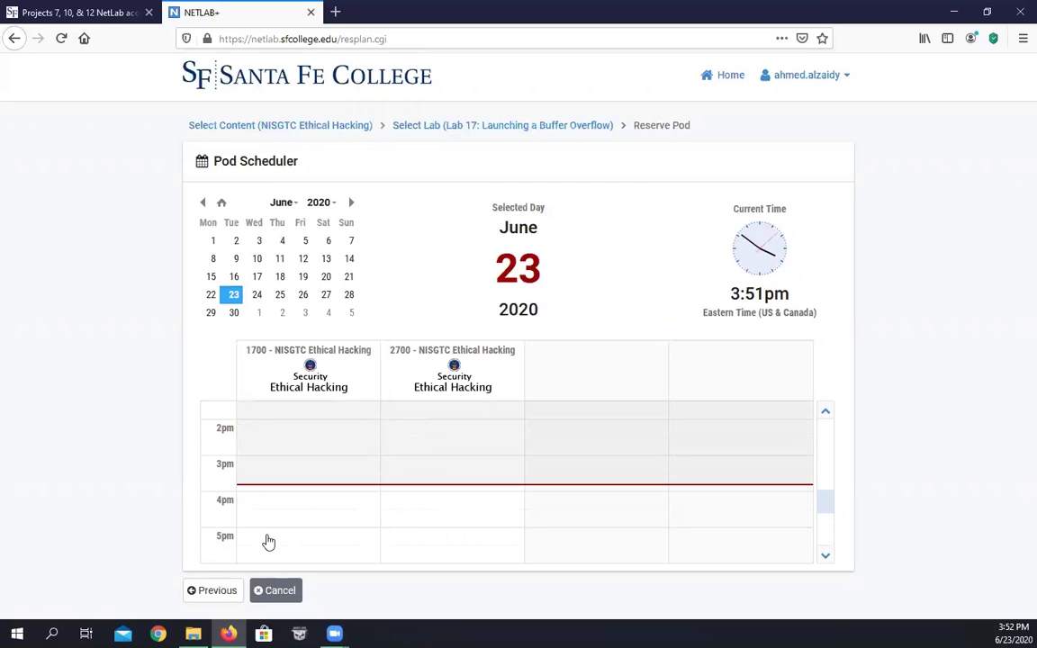
pyautogui.click(272, 497)
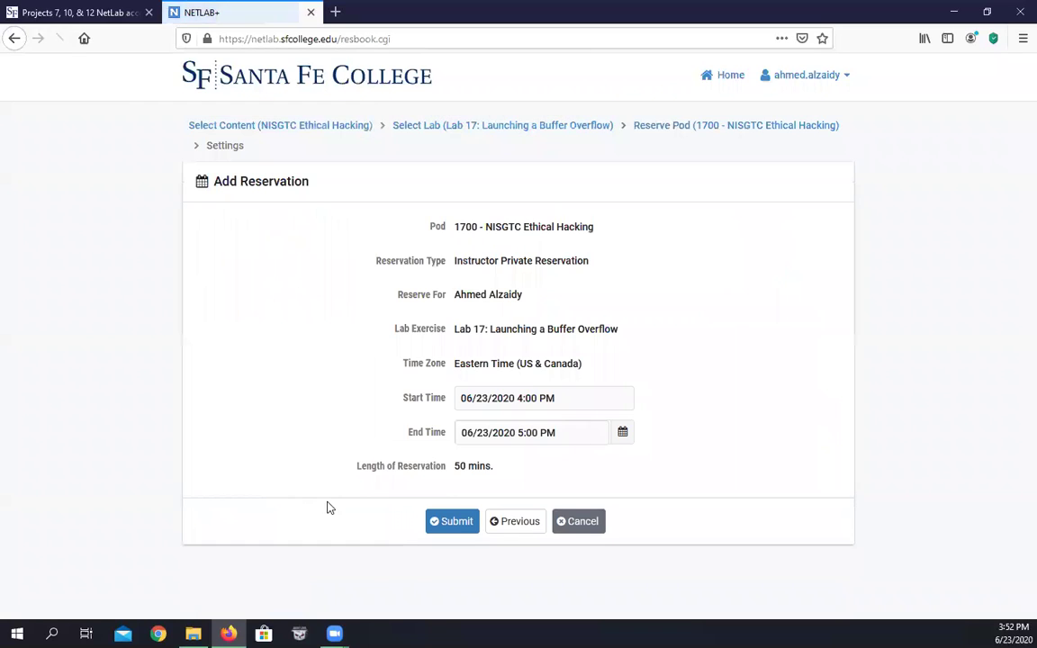
pyautogui.click(530, 432)
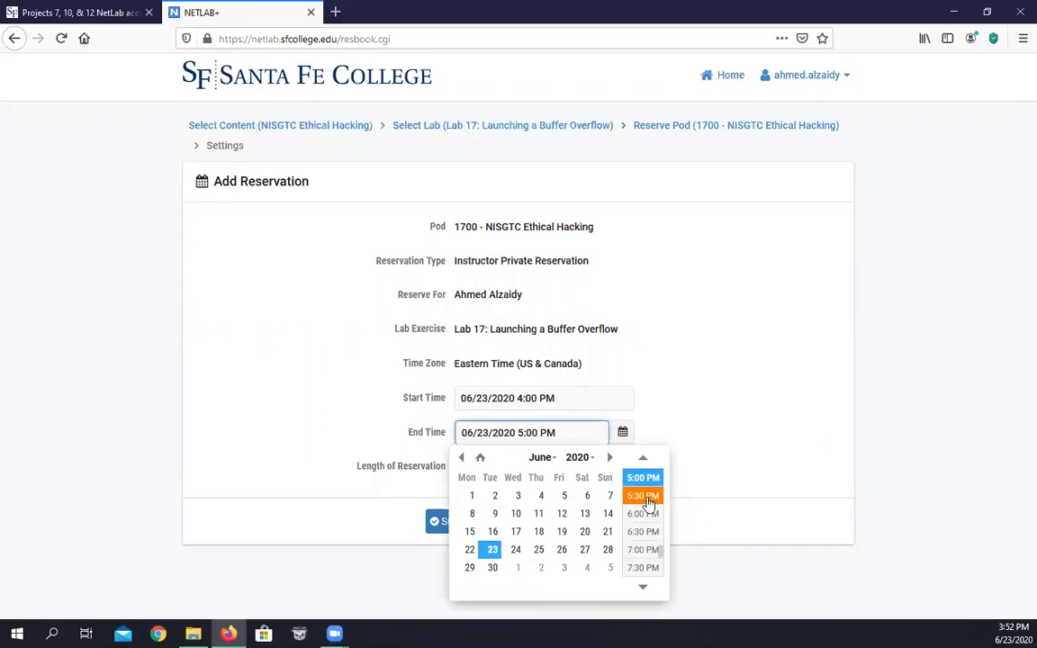
pyautogui.click(643, 496)
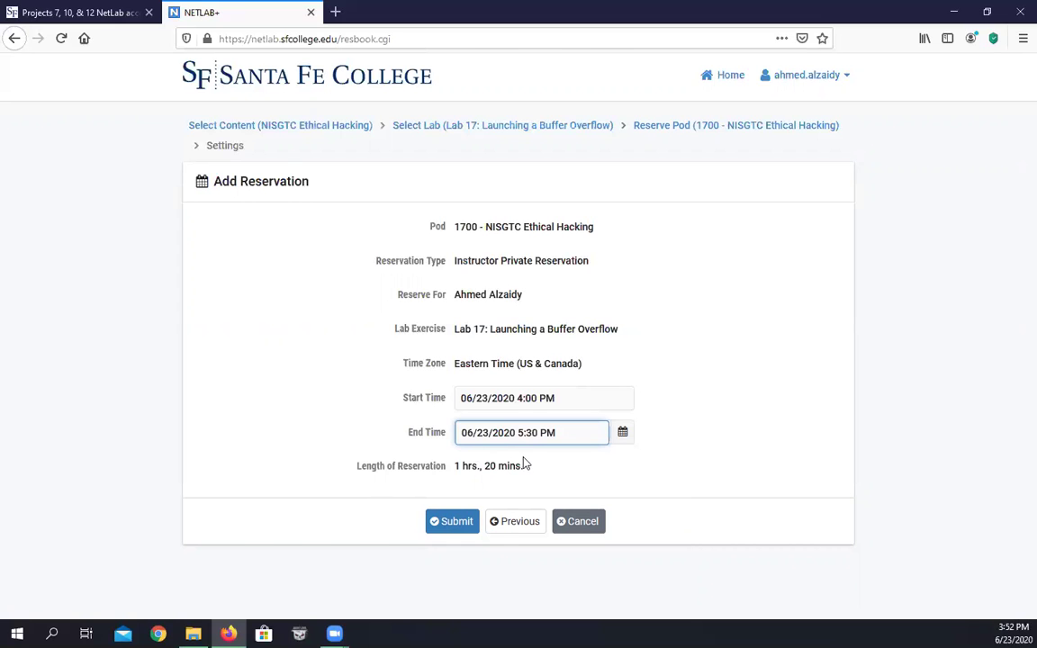
pyautogui.click(522, 530)
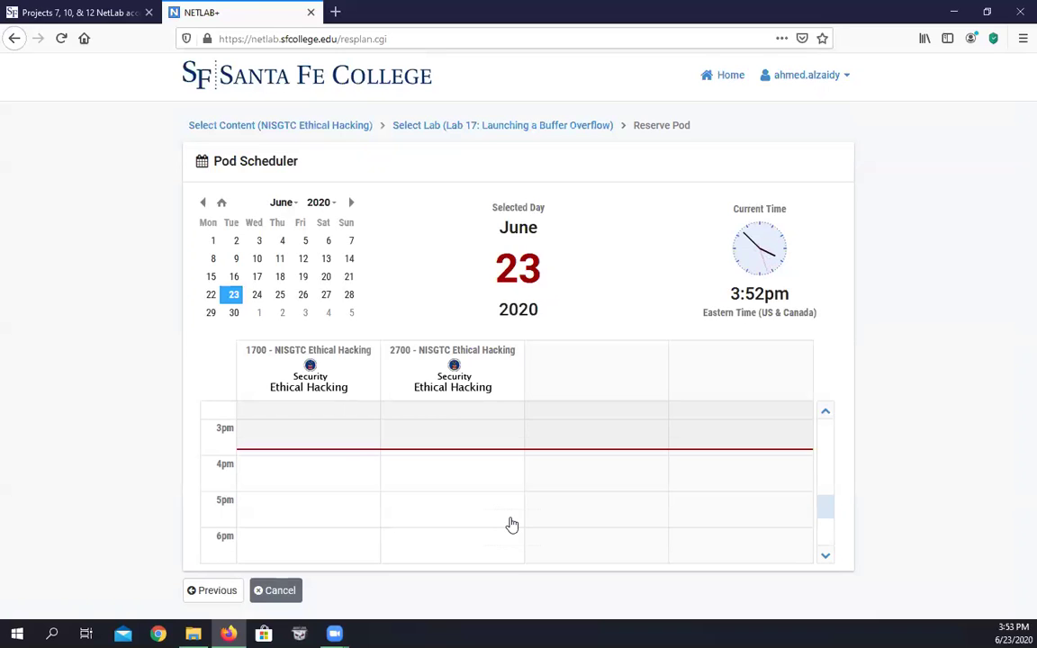
# Reserve pod 1700 for Lab 17 from the current slot until 4:30 PM and submit.
pyautogui.click(346, 458)
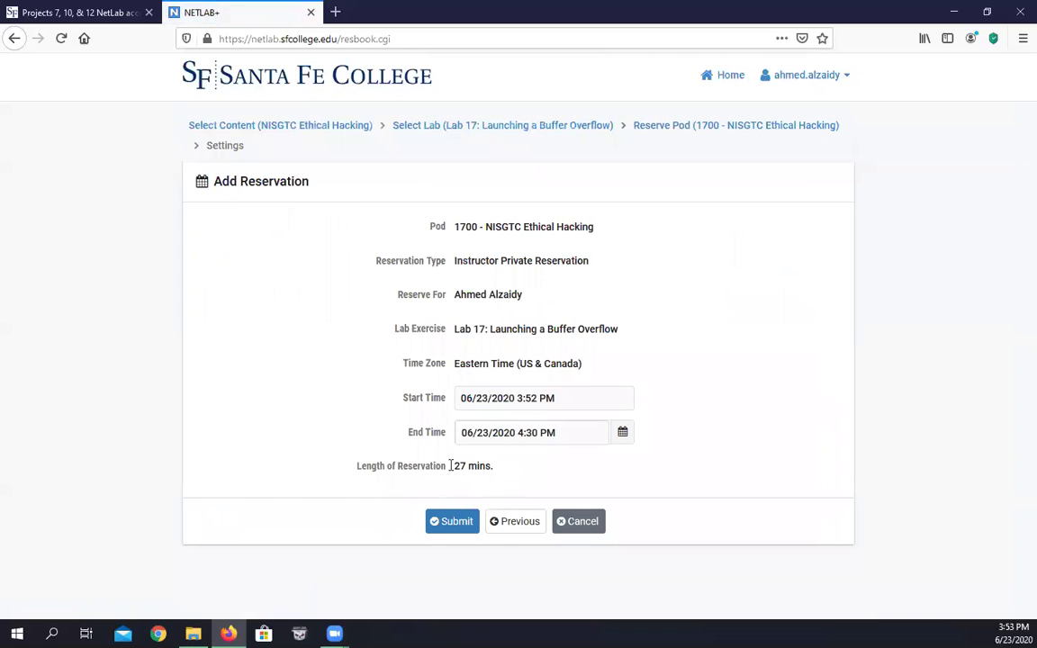
pyautogui.click(450, 522)
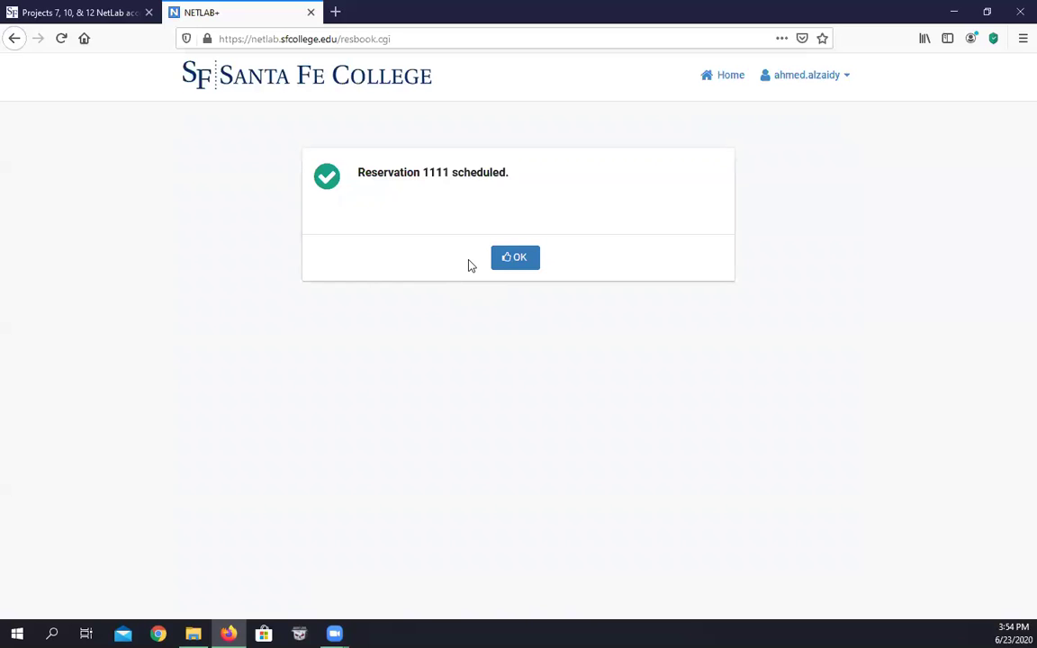
# Dismiss the Reservation 1111 confirmation and enter the Lab 17 session.
pyautogui.click(520, 263)
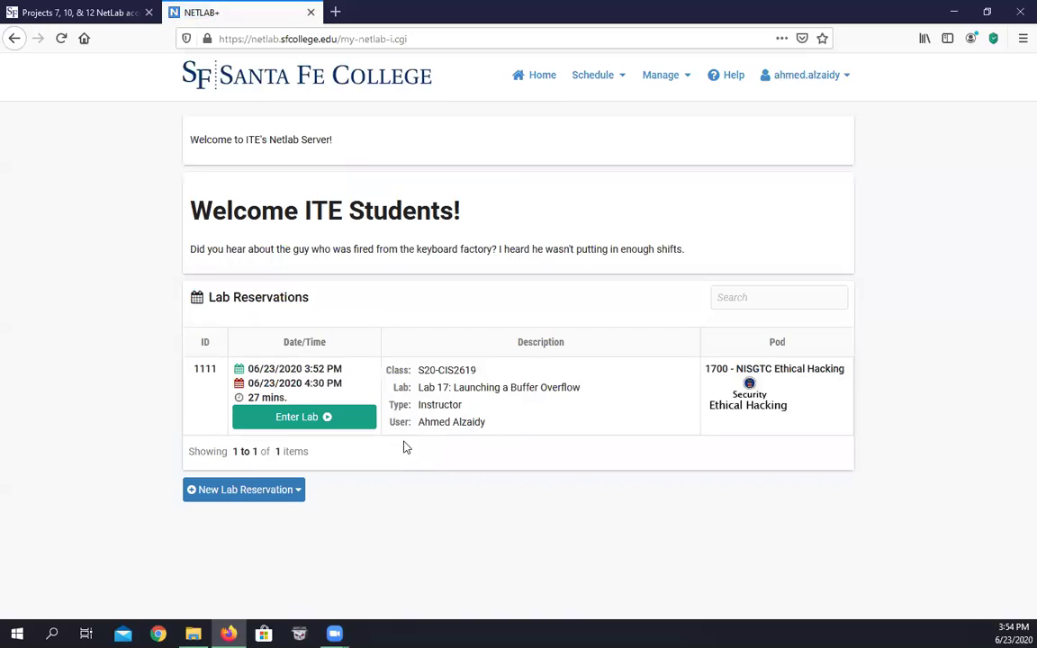
pyautogui.click(306, 417)
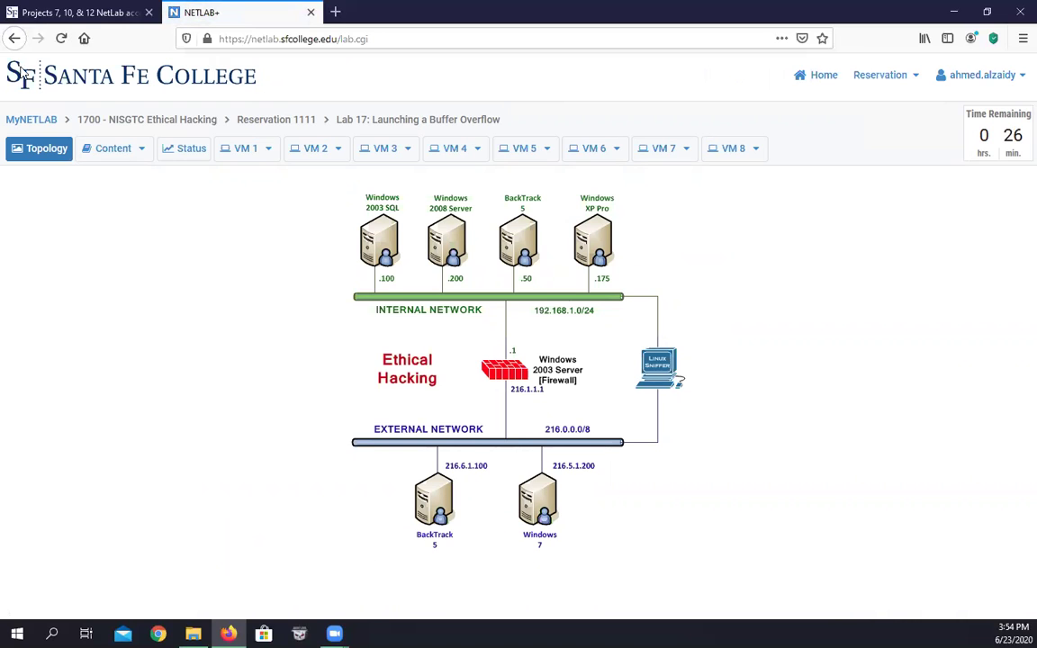
# Open the Lab 17 manual PDF in a new tab and detach it into its own window.
pyautogui.click(139, 149)
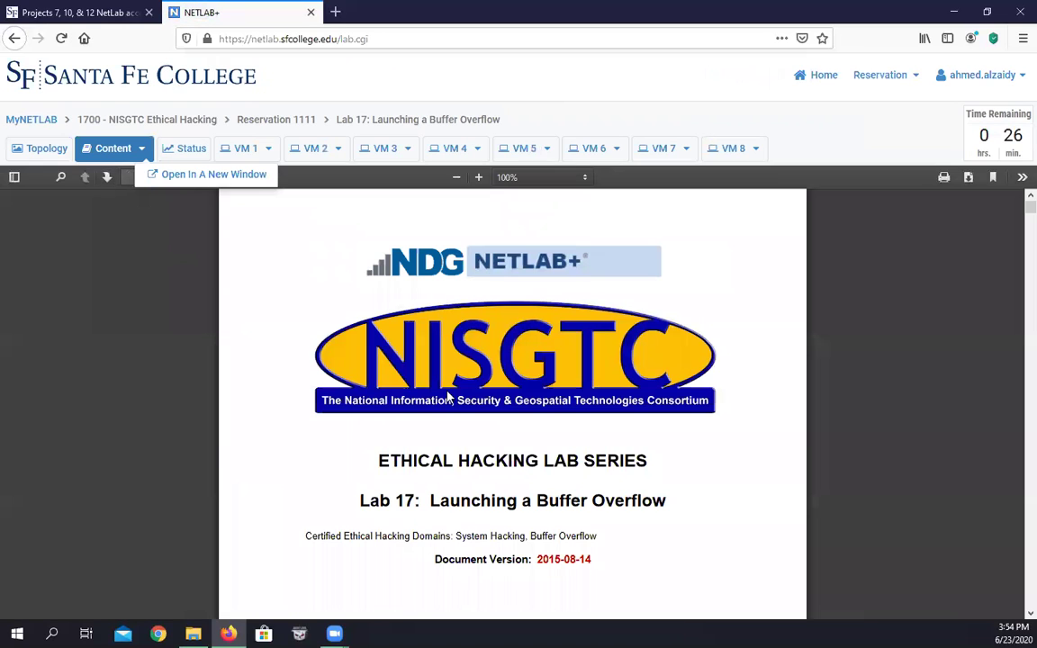
pyautogui.click(197, 185)
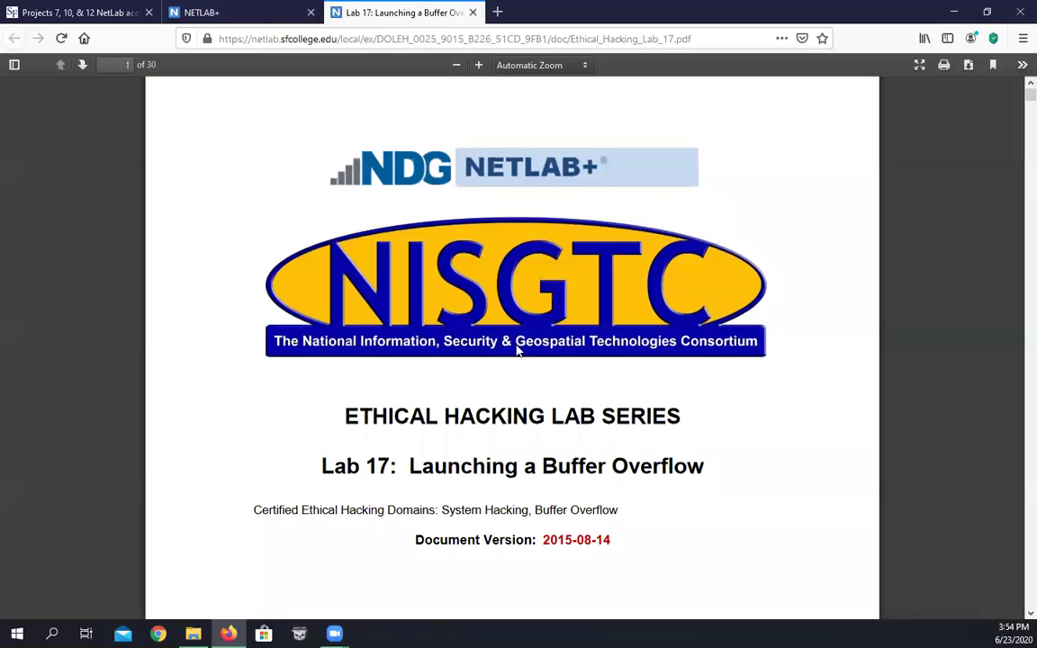
pyautogui.click(229, 12)
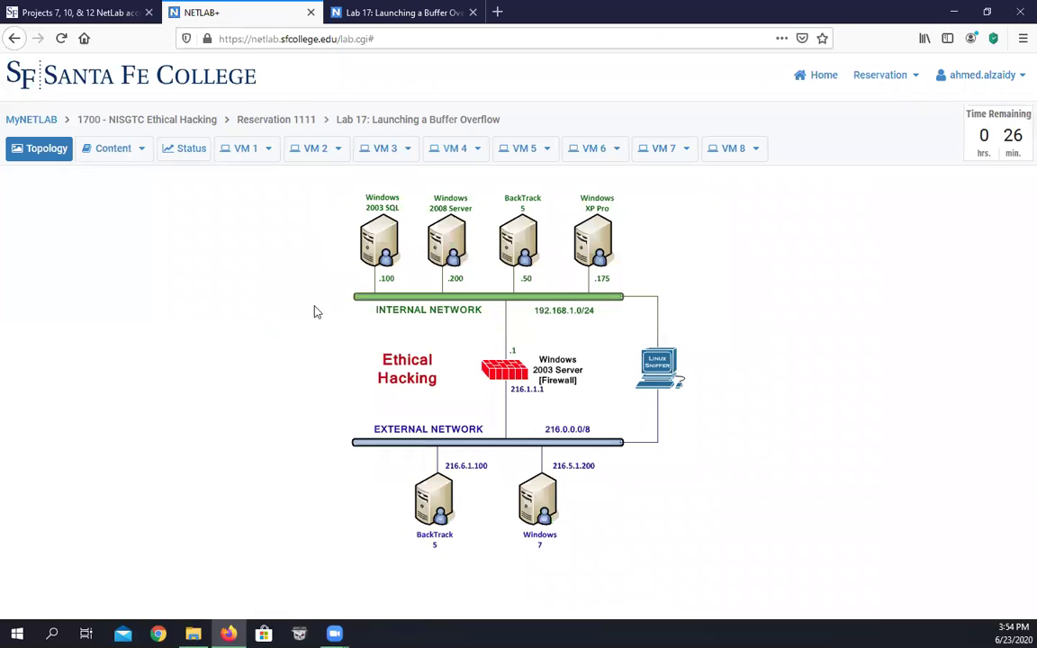
pyautogui.click(388, 12)
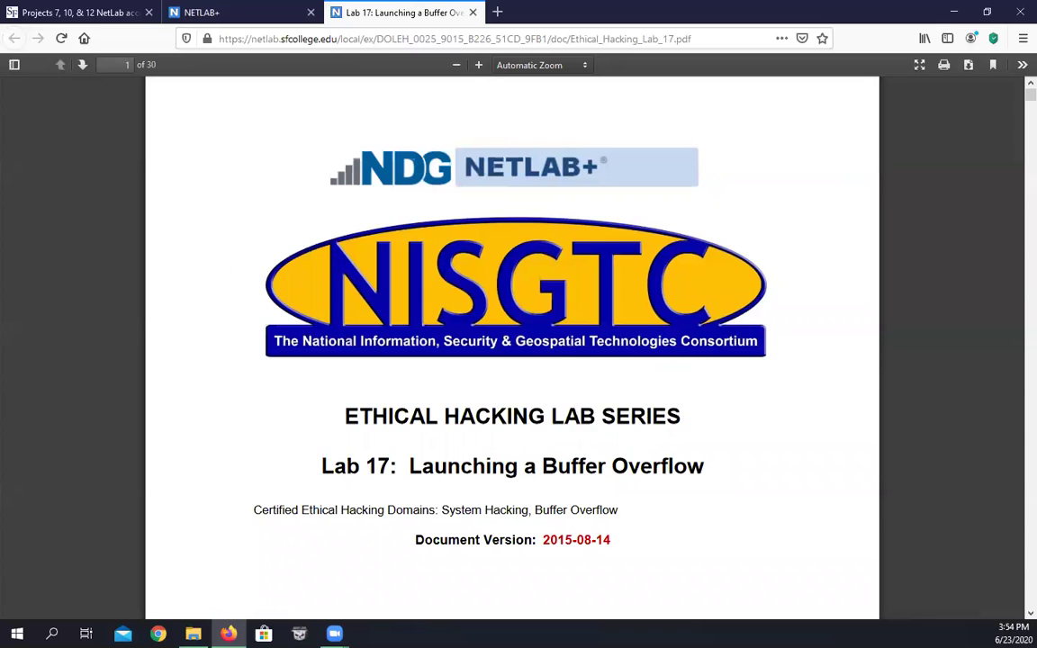
pyautogui.hotkey('ctrl', 'w')
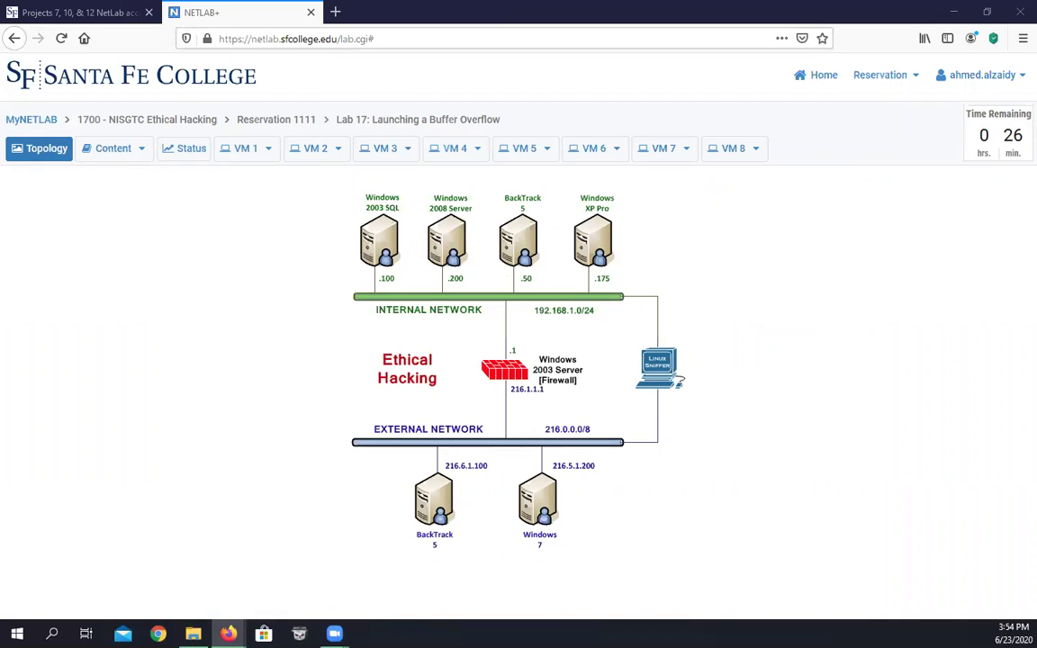
pyautogui.hotkey('alt', 'Tab')
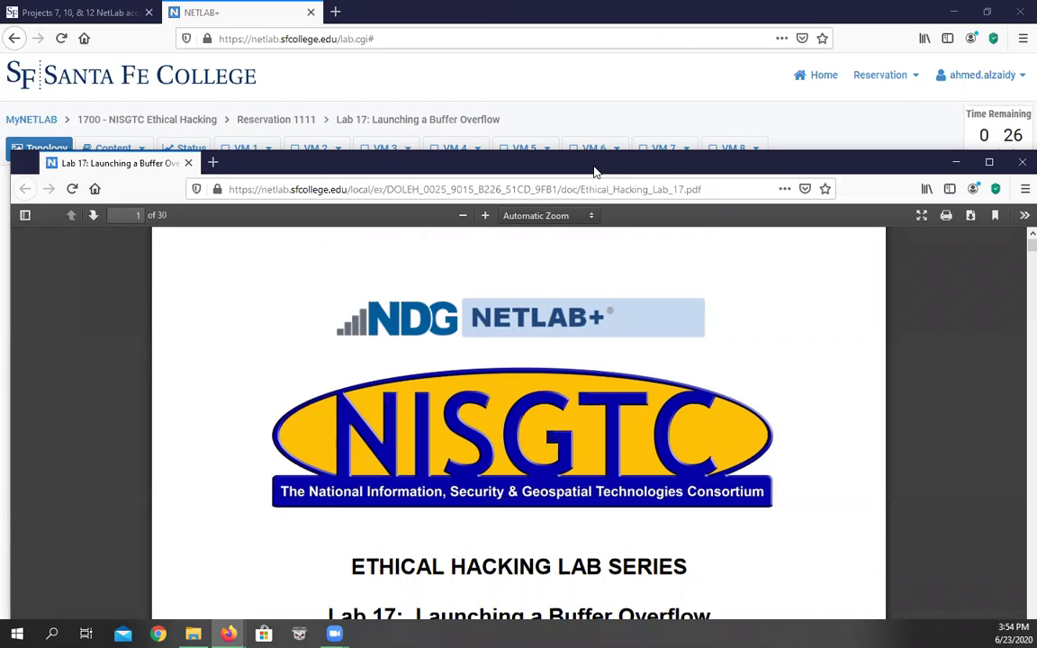
# Tile the Lab 17 manual beside the topology, scroll through it, then maximize the topology page.
pyautogui.press('super+Right')
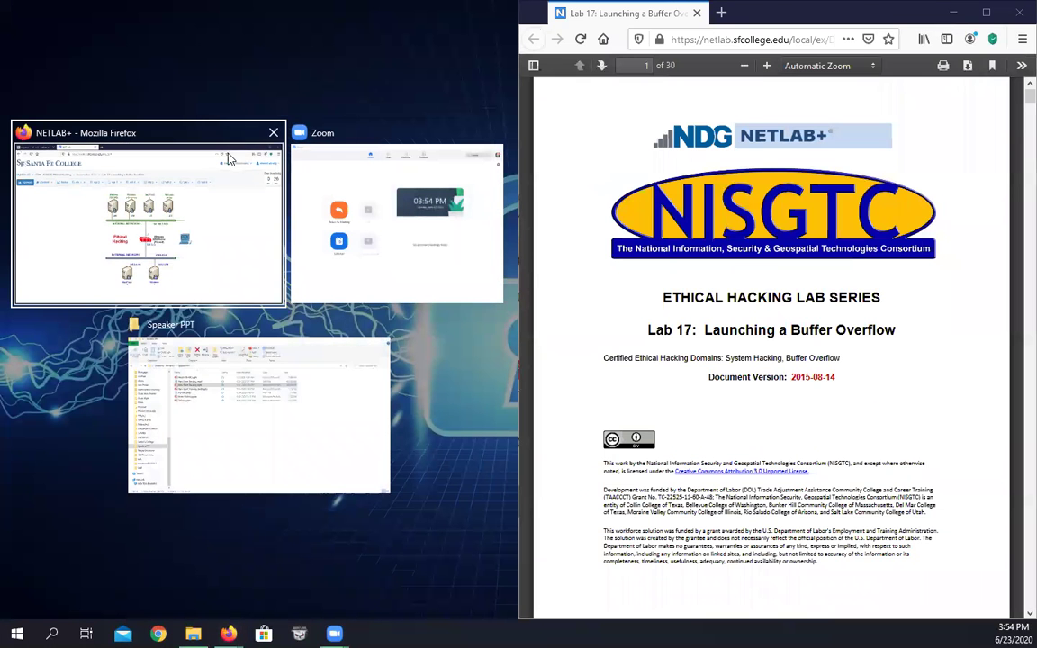
pyautogui.click(183, 174)
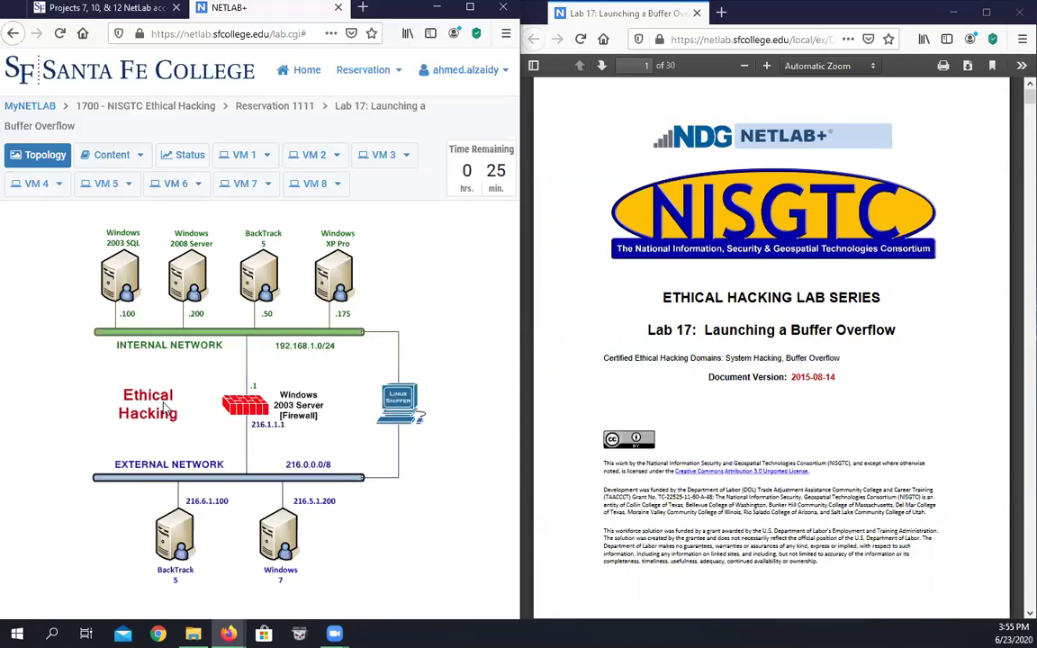
pyautogui.scroll(-3, 717, 385)
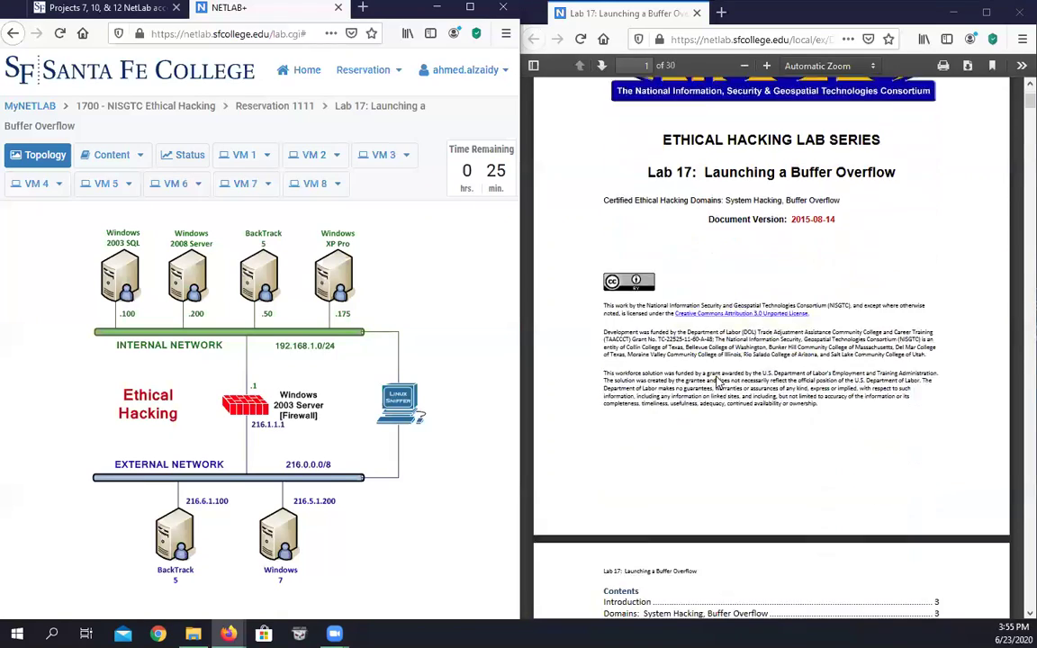
pyautogui.scroll(-15, 717, 386)
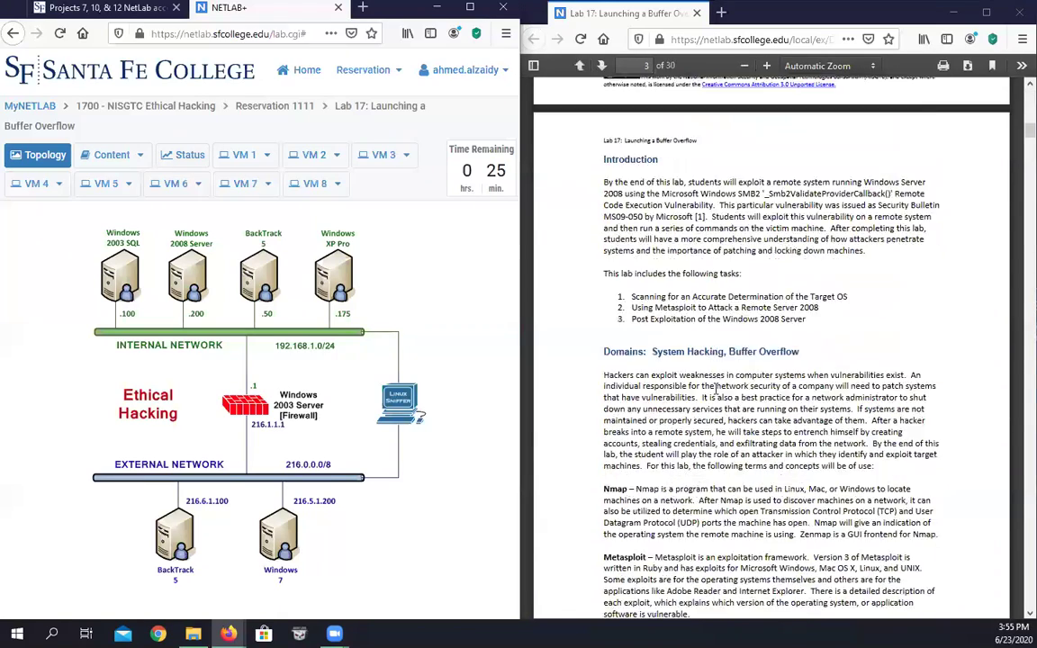
pyautogui.scroll(-10, 716, 393)
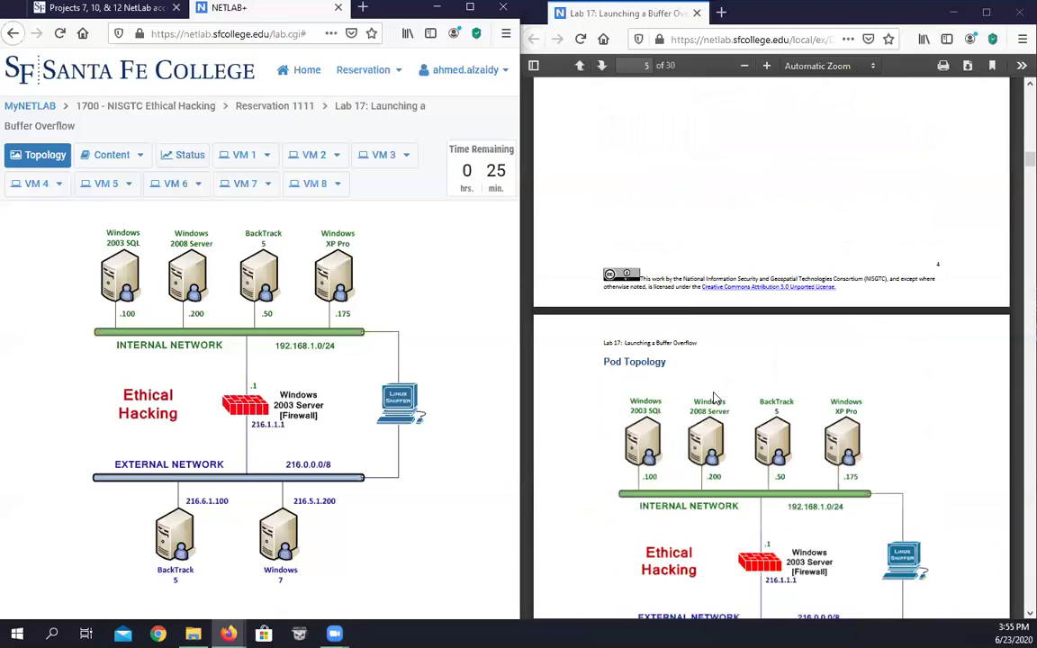
pyautogui.scroll(-10, 716, 397)
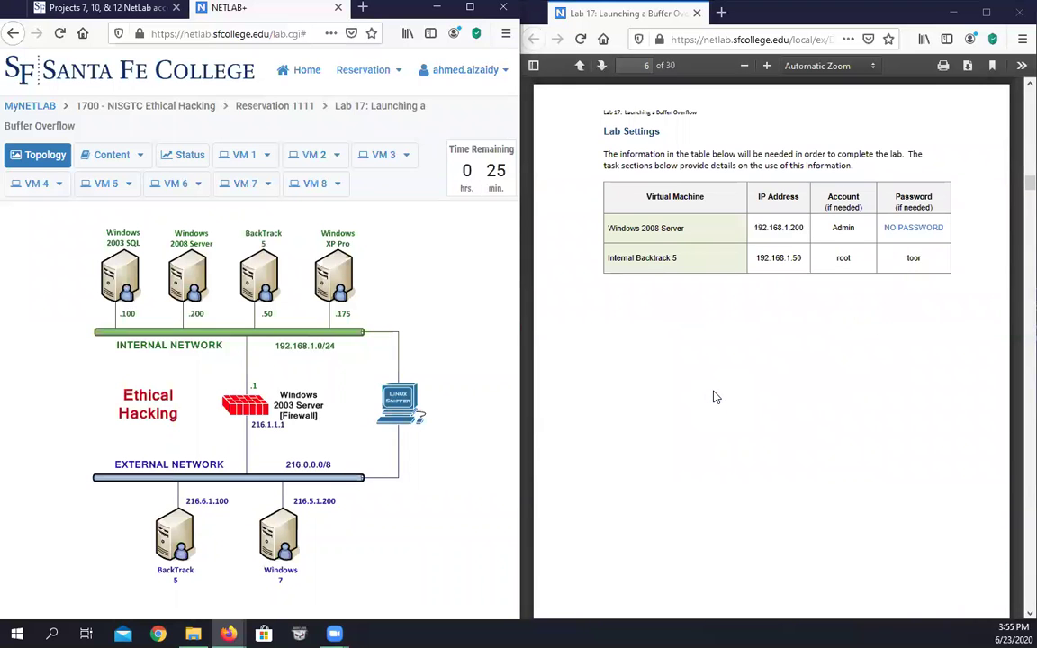
pyautogui.scroll(-10, 716, 396)
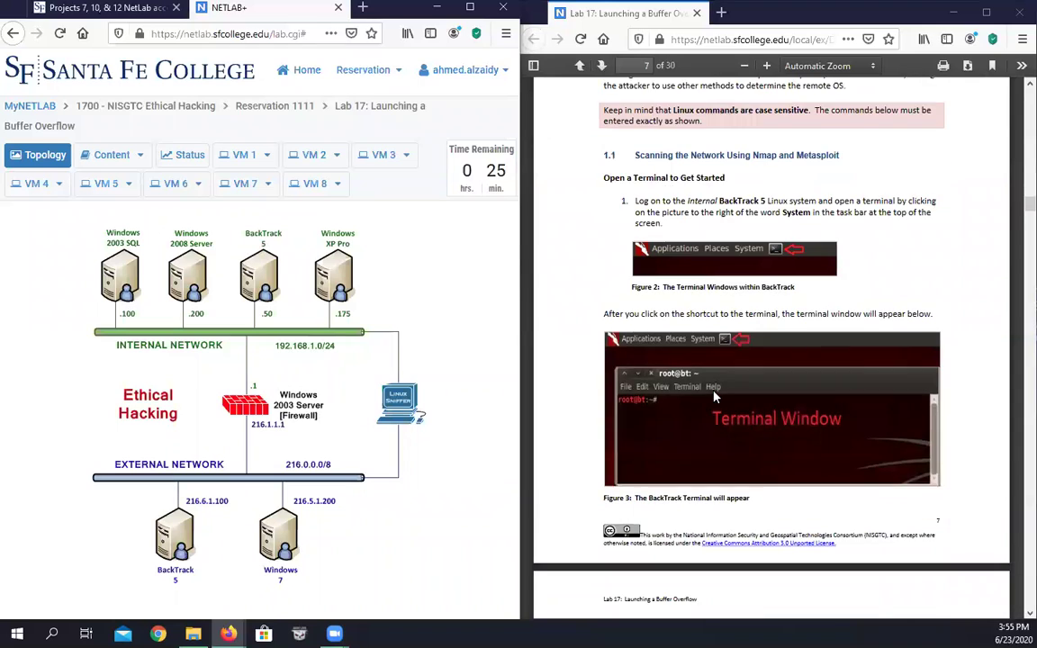
pyautogui.scroll(-10, 716, 396)
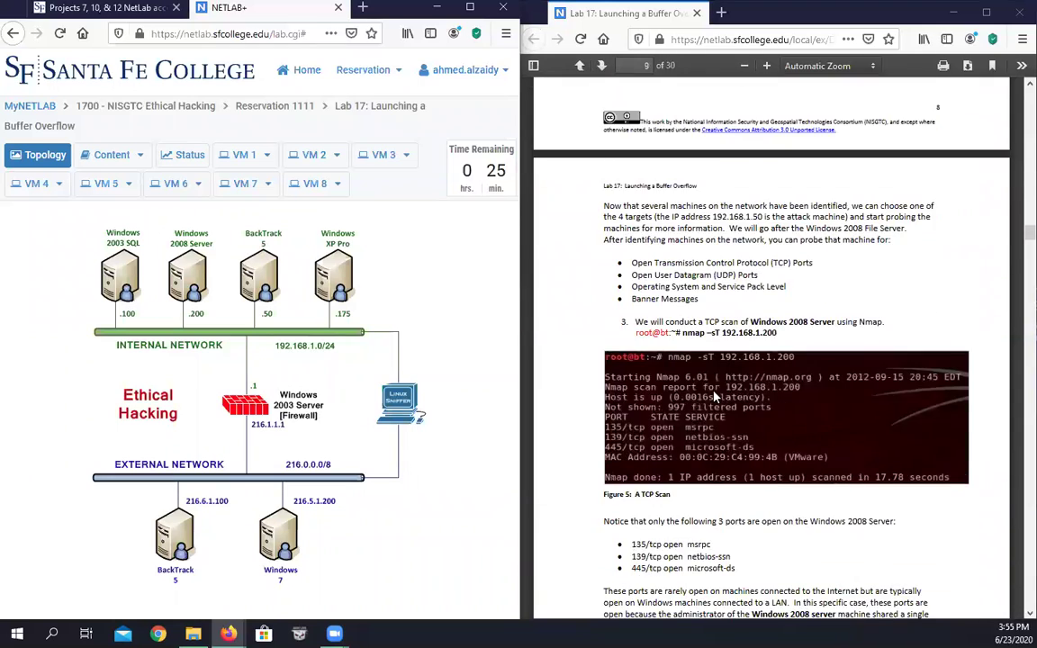
pyautogui.scroll(-5, 721, 412)
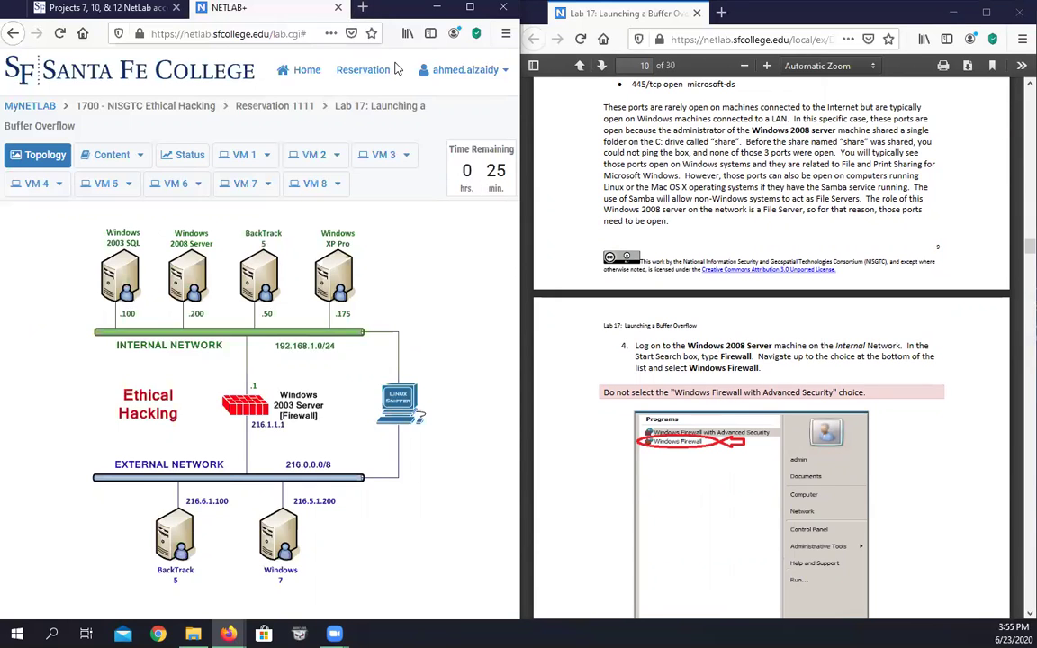
pyautogui.press('super+Up')
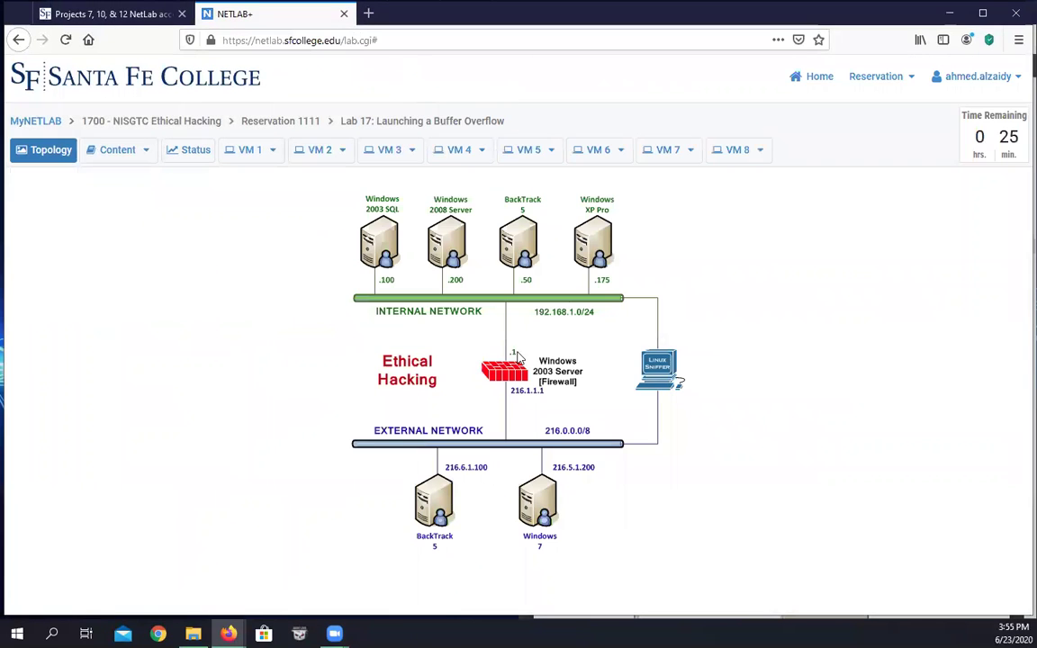
# Show the reservation's options for more time, changing exercise or ending it.
pyautogui.click(878, 78)
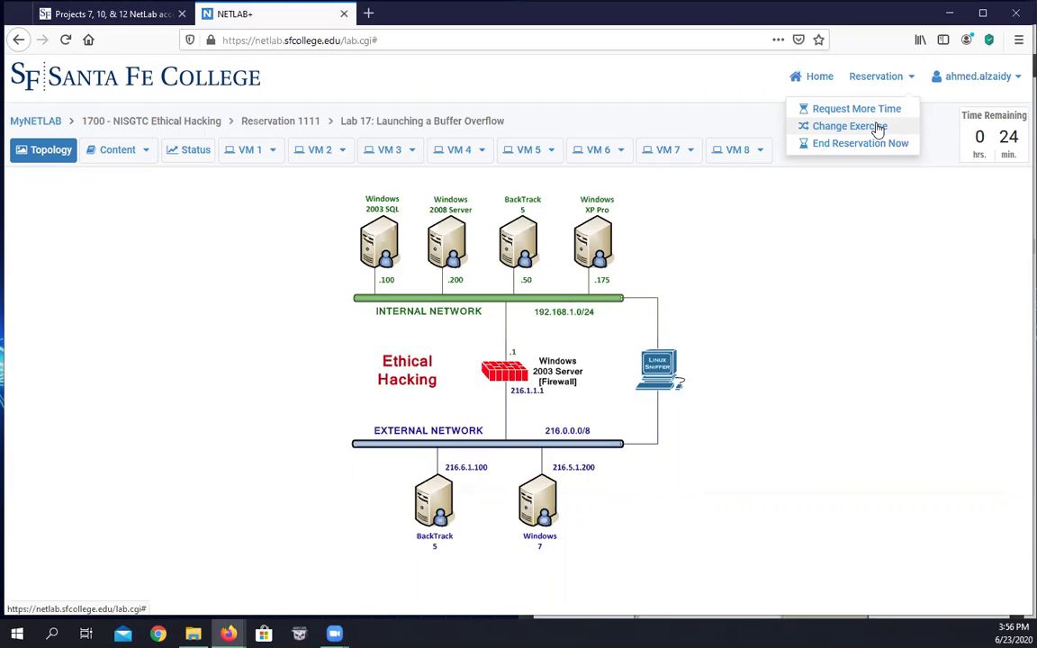
# Change reservation 1111's exercise from Lab 17 to Lab 18: Intrusion Detection and confirm.
pyautogui.click(878, 127)
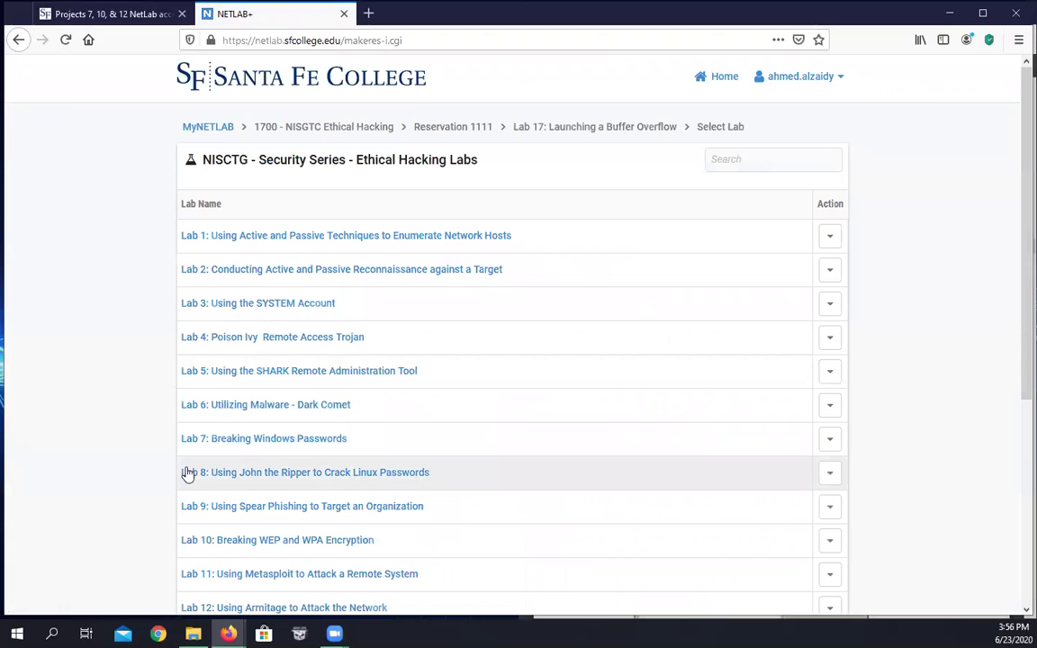
pyautogui.scroll(-5, 187, 475)
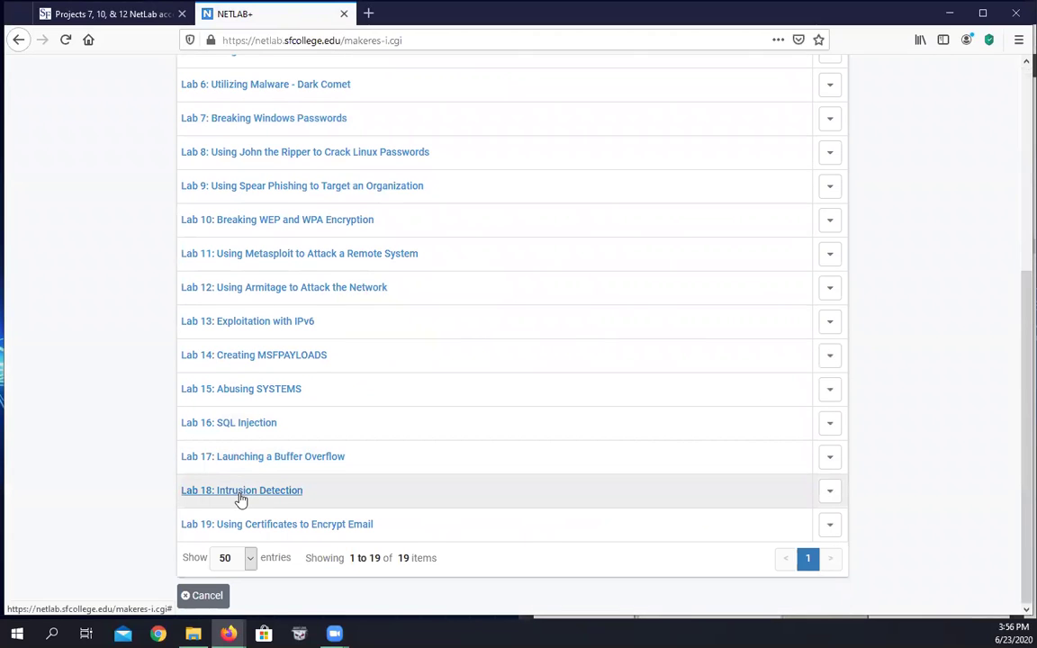
pyautogui.click(241, 491)
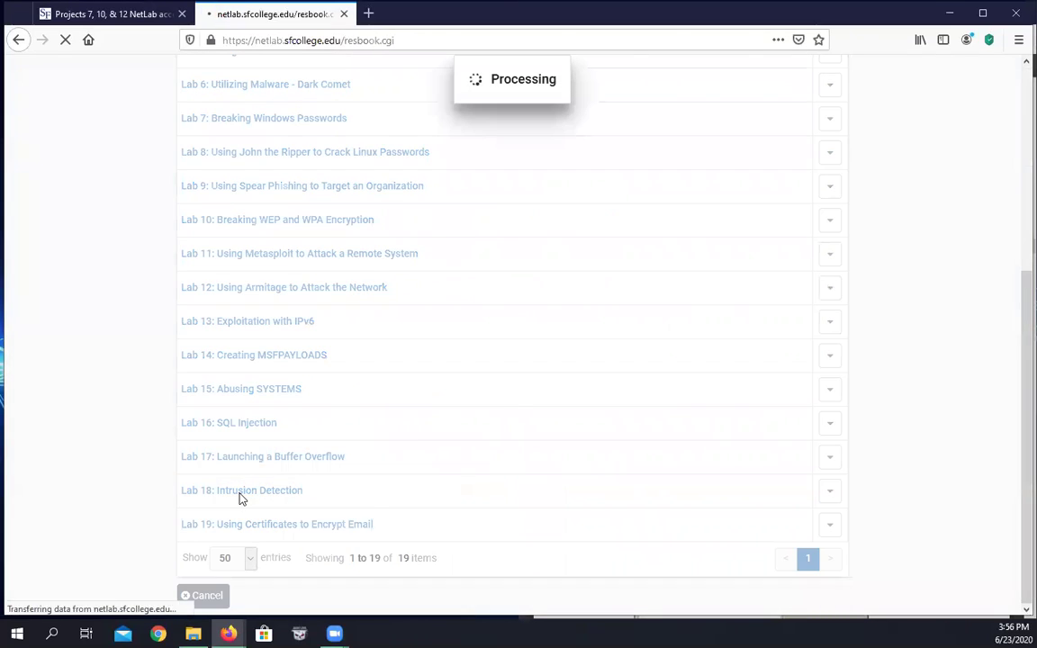
pyautogui.click(449, 562)
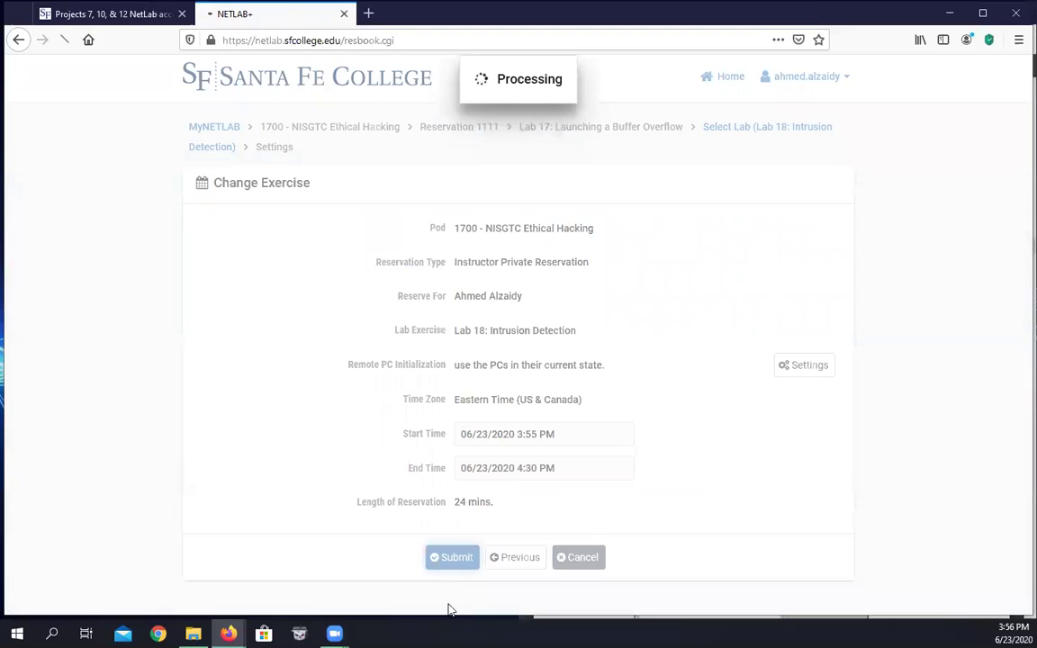
pyautogui.click(521, 261)
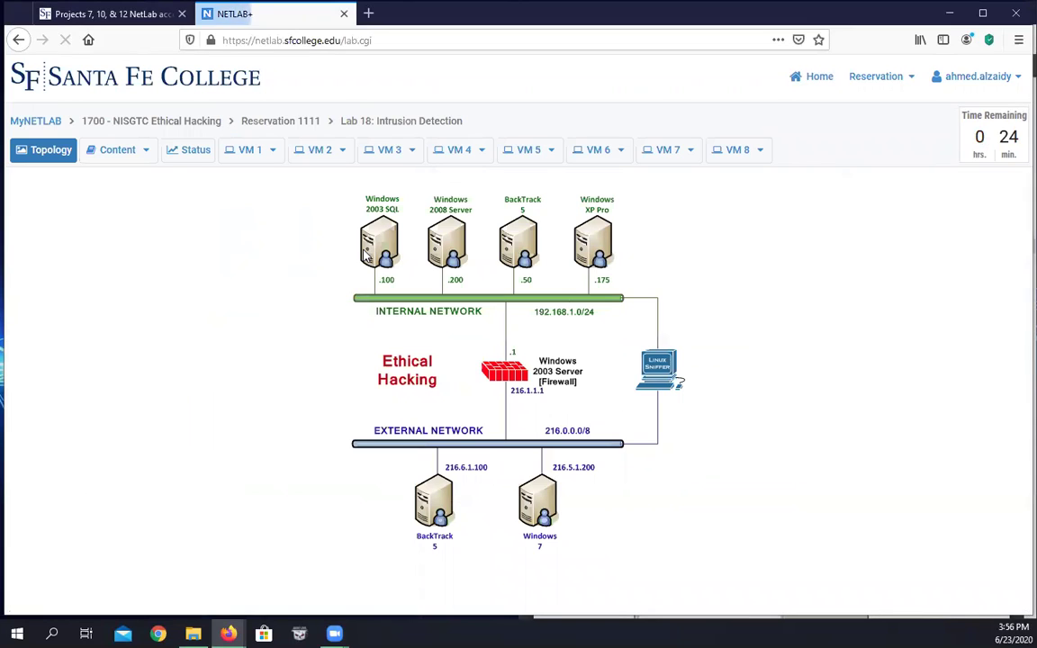
pyautogui.click(881, 81)
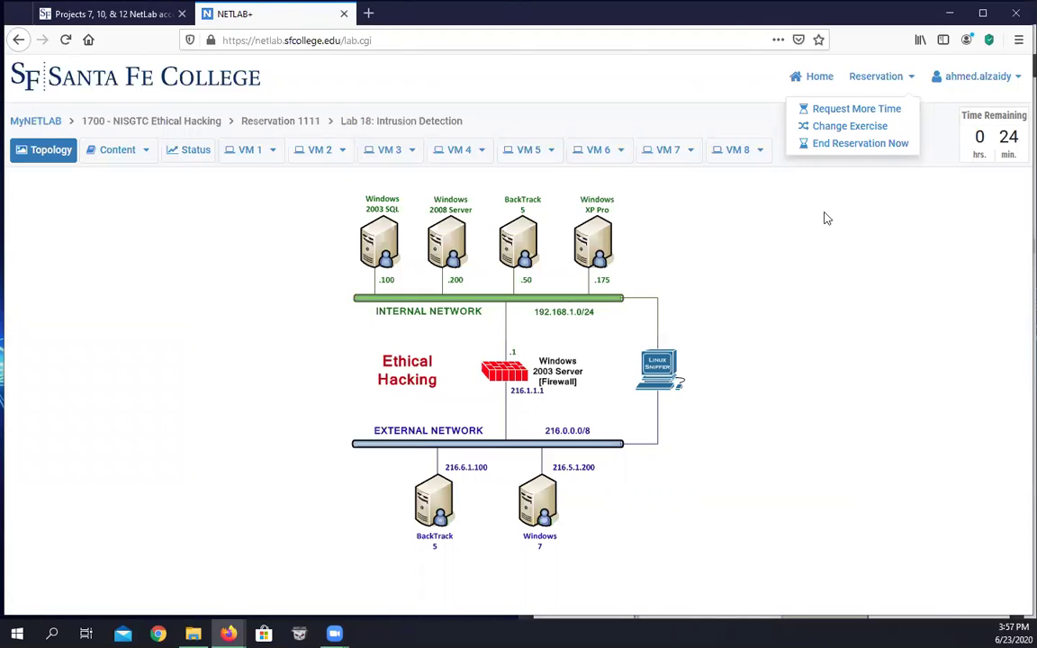
# End reservation 1111 now, confirm it, and dismiss the Reservation Ended notice.
pyautogui.click(848, 143)
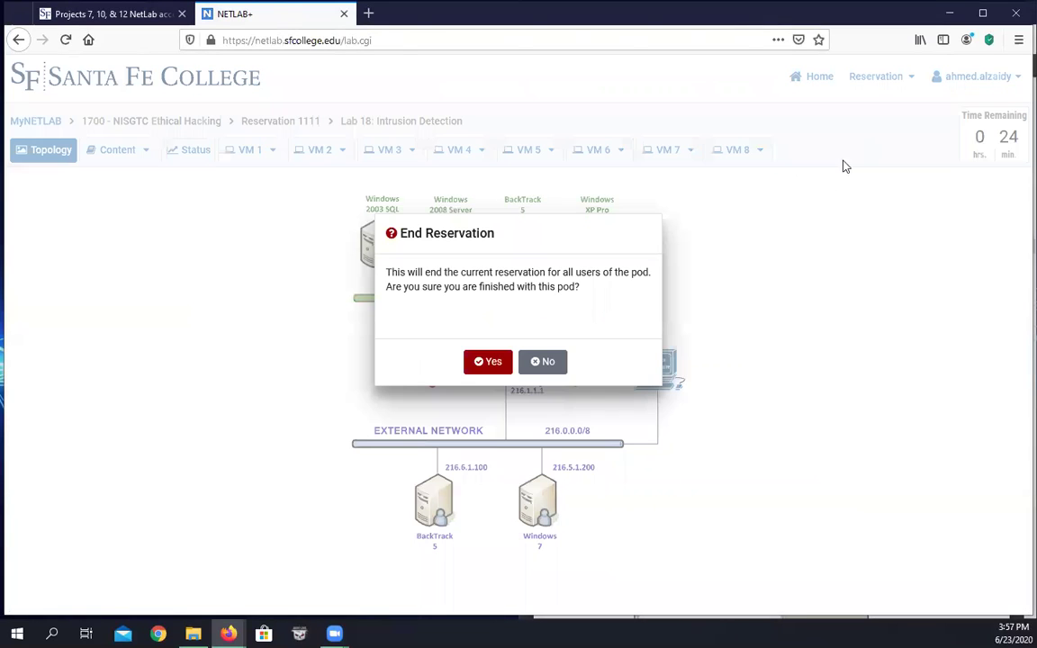
pyautogui.click(491, 361)
pyautogui.click(500, 362)
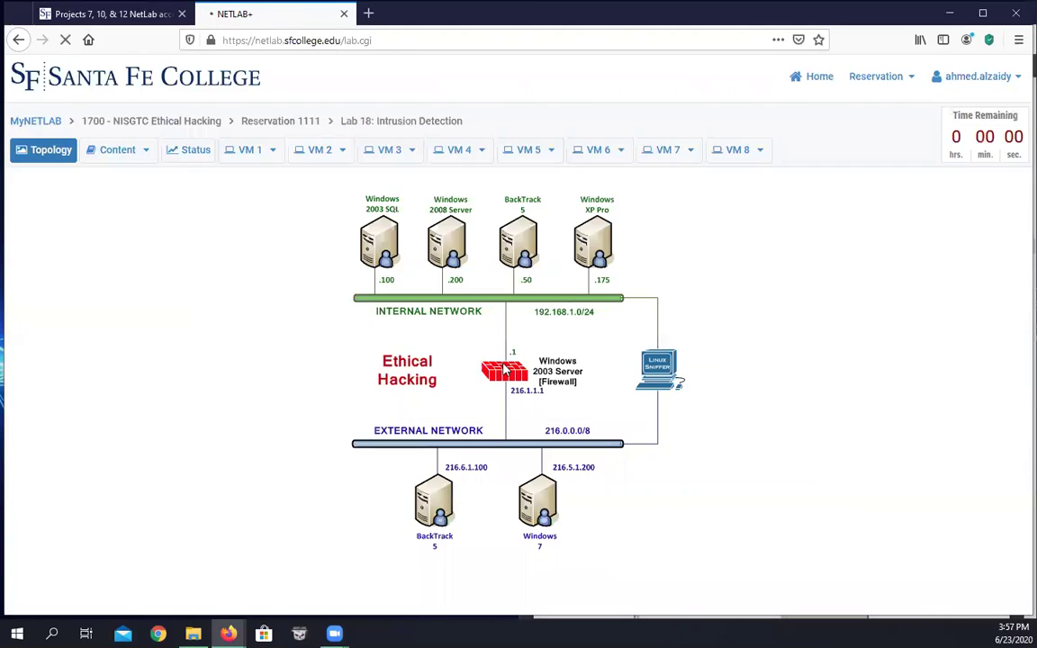